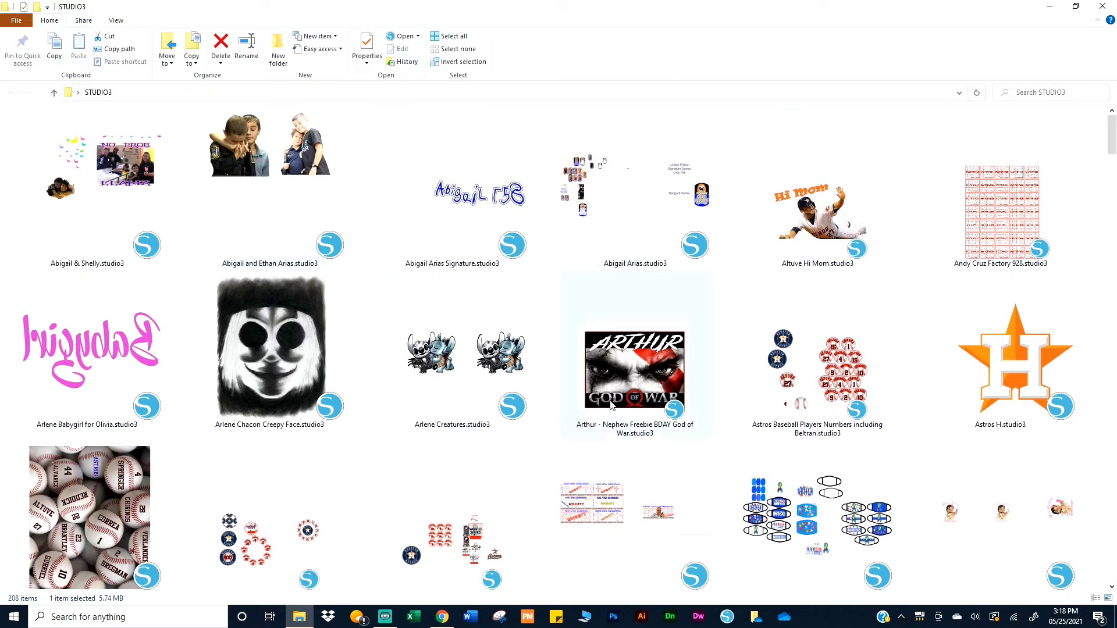
- Find My first Decal.studio3 in the STUDIO3 folder and open it in Silhouette Studio
scroll(640, 476, "down", 5)
scroll(638, 476, "down", 15)
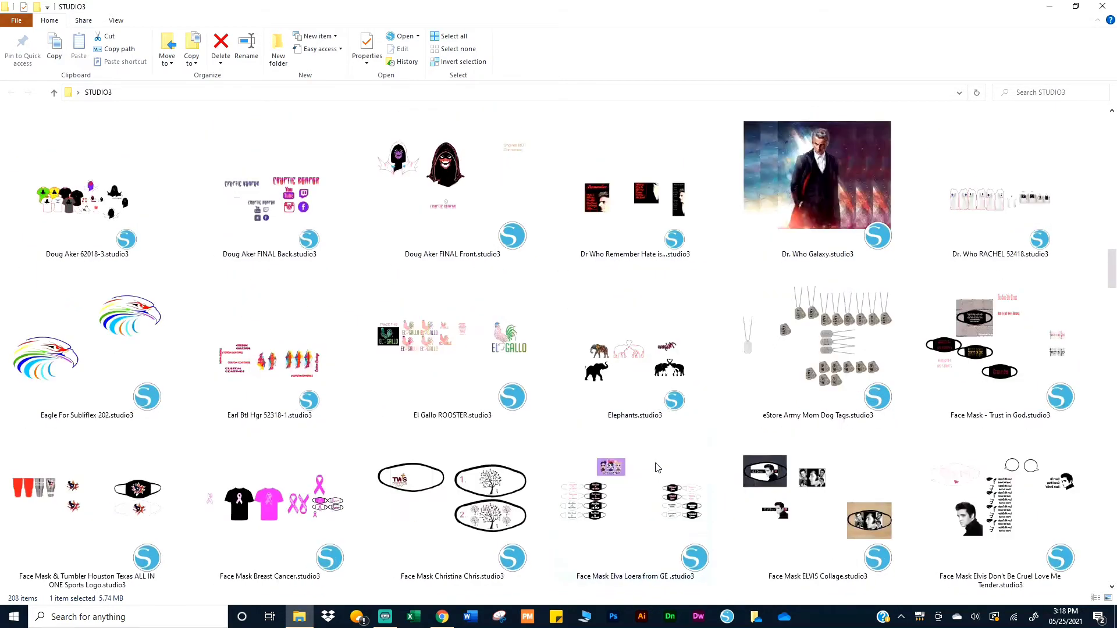
scroll(657, 454, "up", 9)
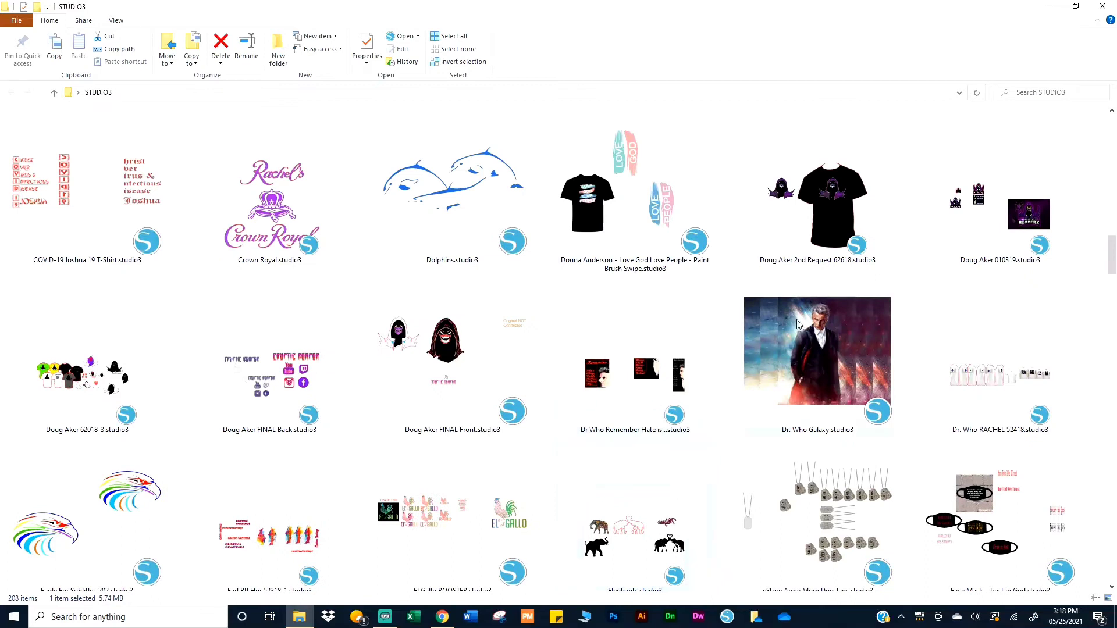
scroll(626, 488, "down", 15)
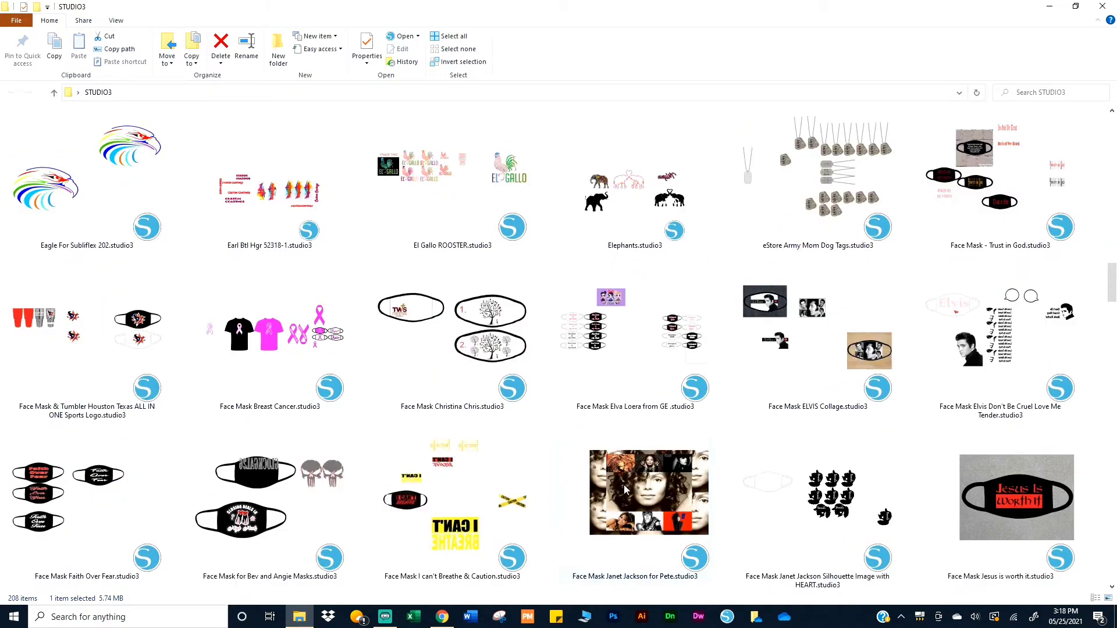
scroll(626, 489, "down", 20)
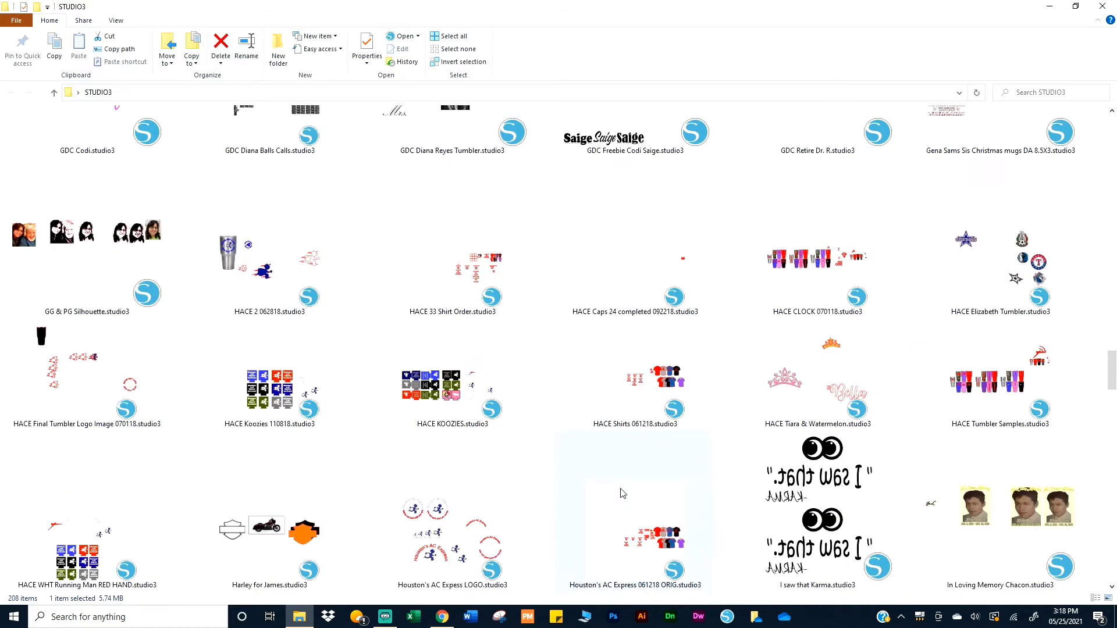
scroll(614, 493, "down", 20)
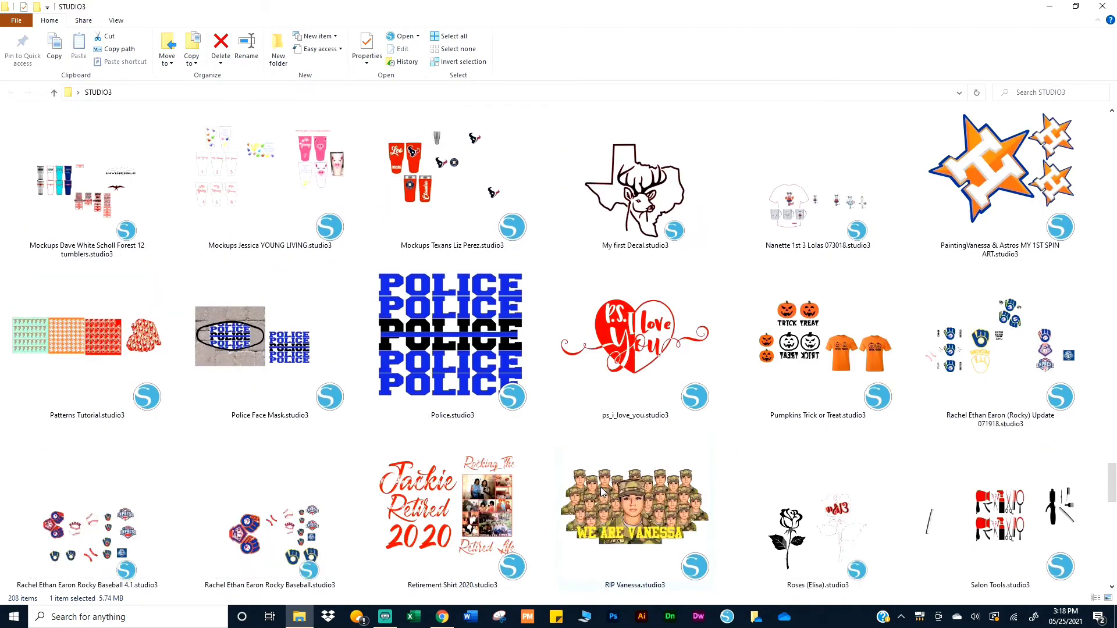
left_click(632, 208)
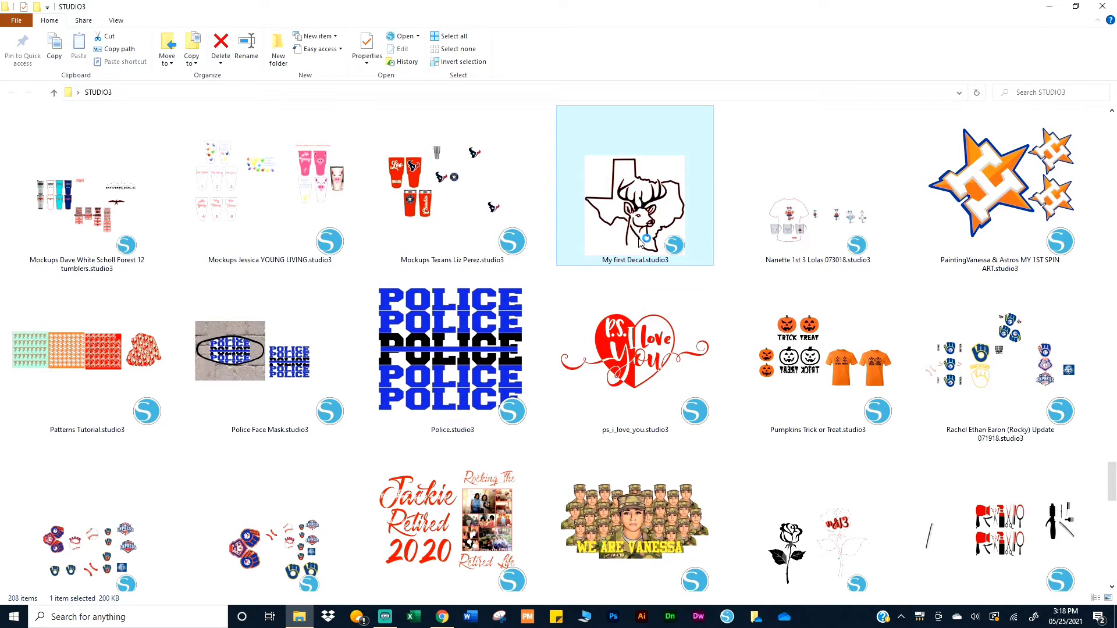
double_click(607, 200)
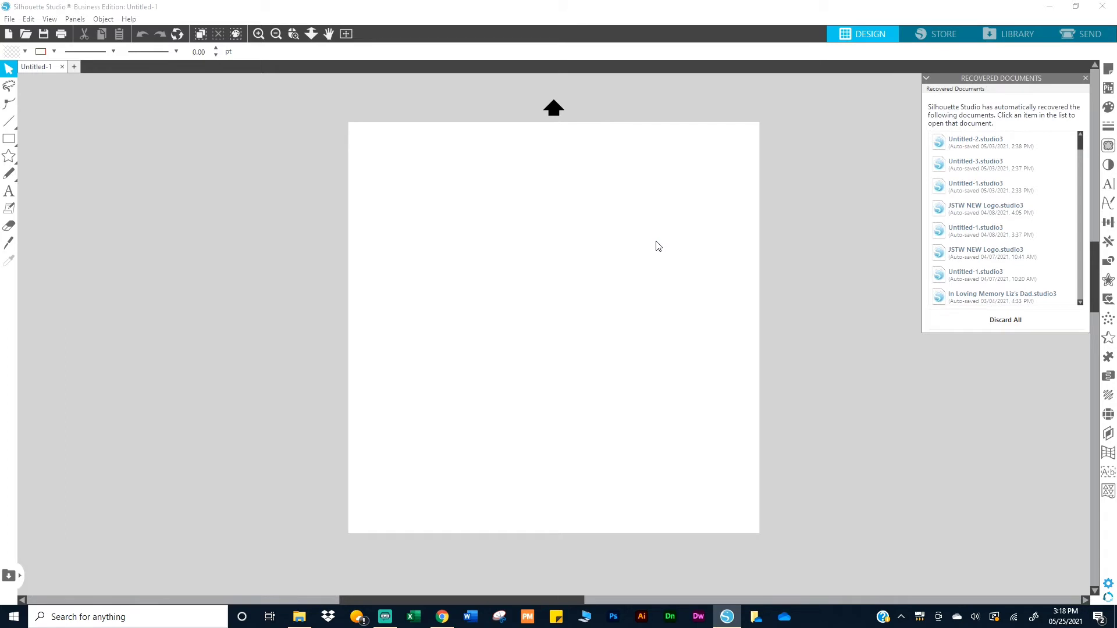
key("alt+Tab")
left_click(634, 210)
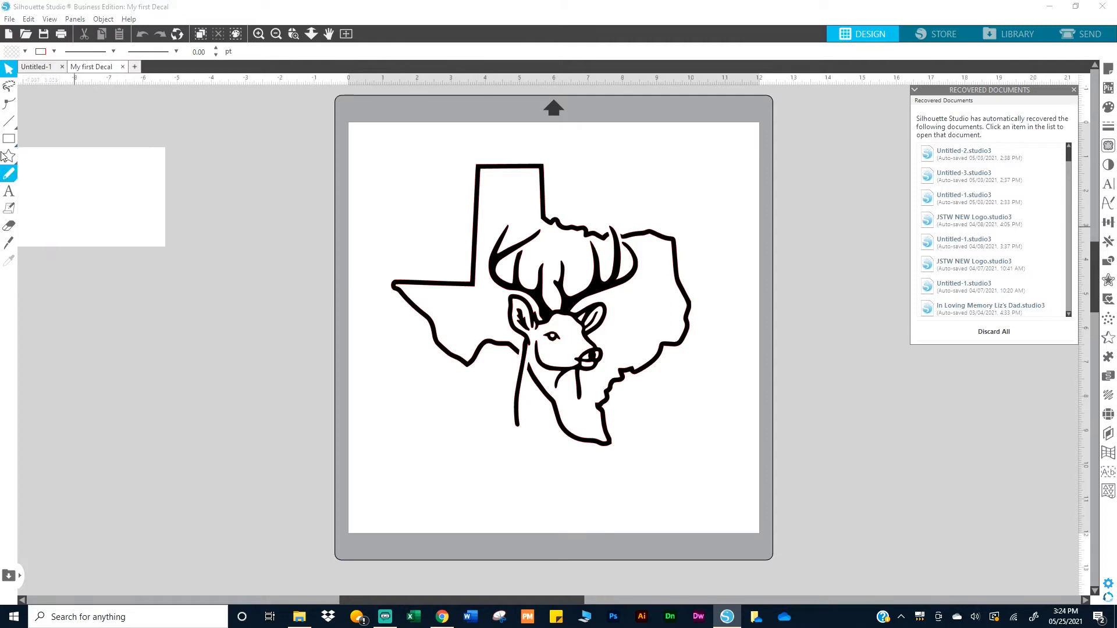
left_click(9, 20)
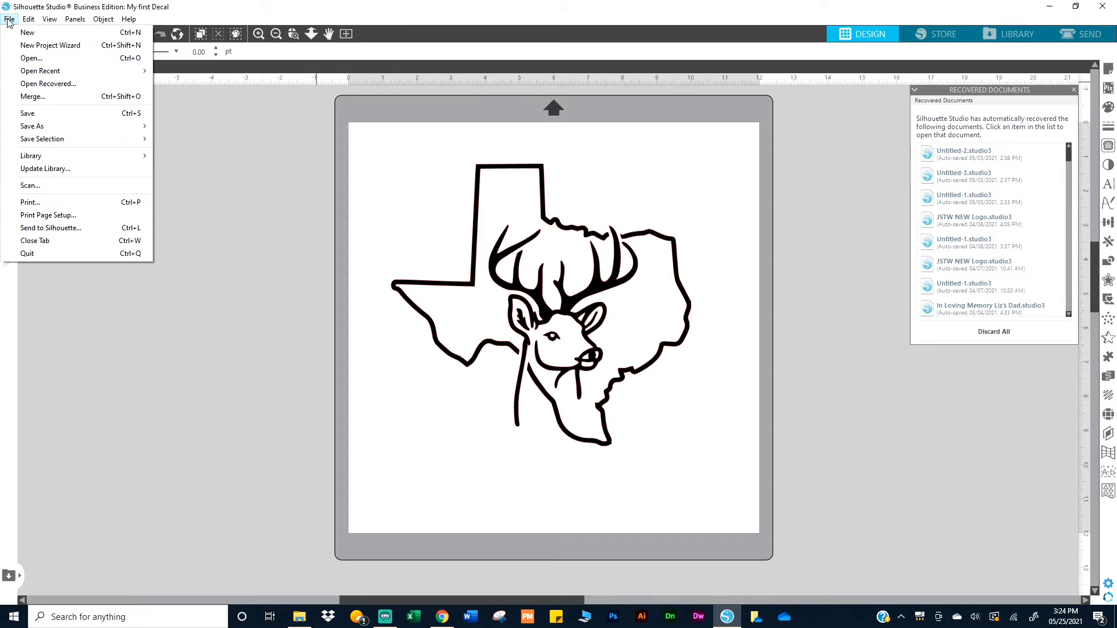
mouse_move(37, 129)
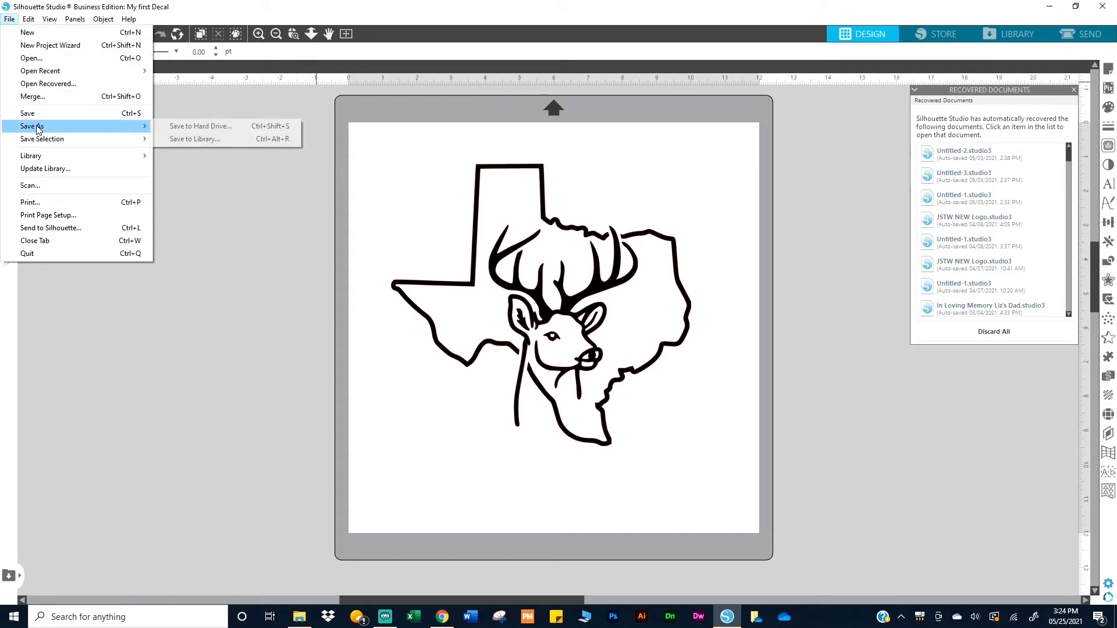
left_click(189, 126)
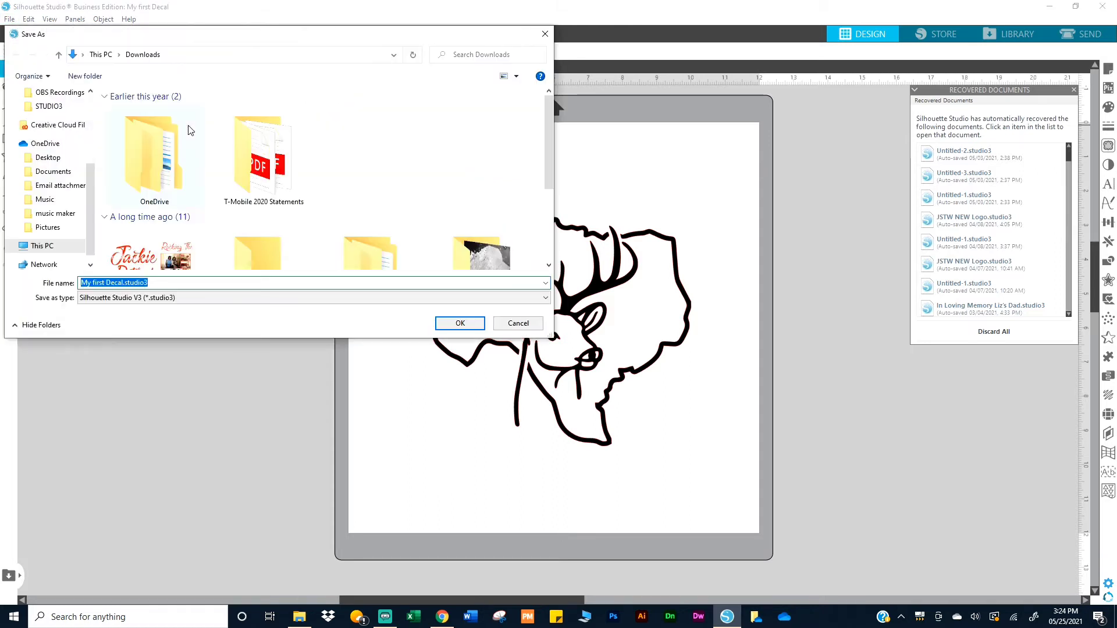
left_click(545, 297)
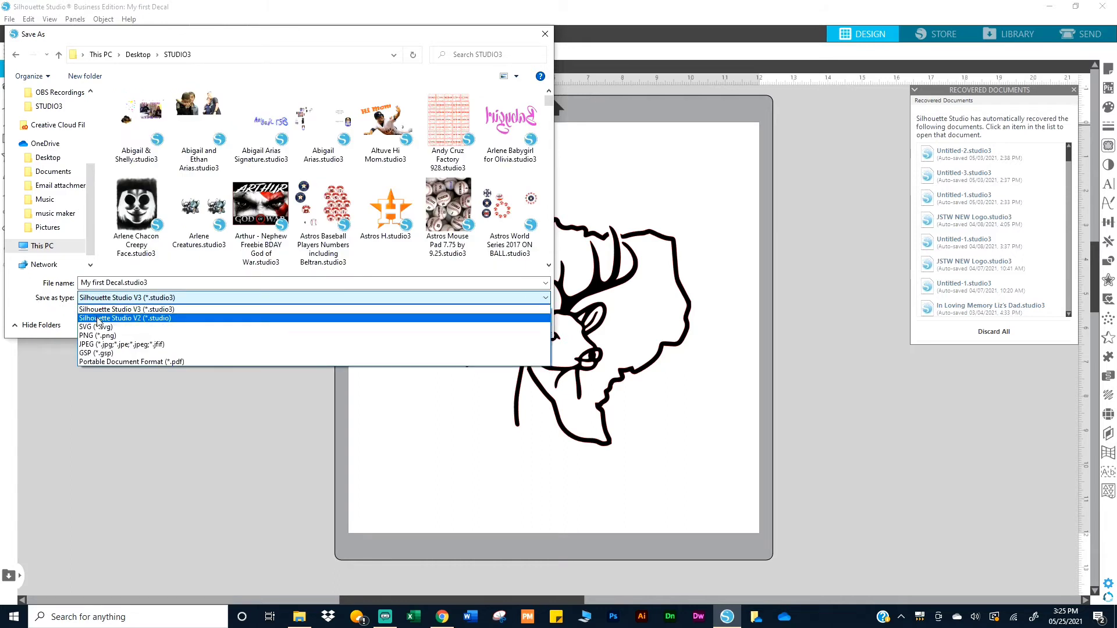
left_click(94, 336)
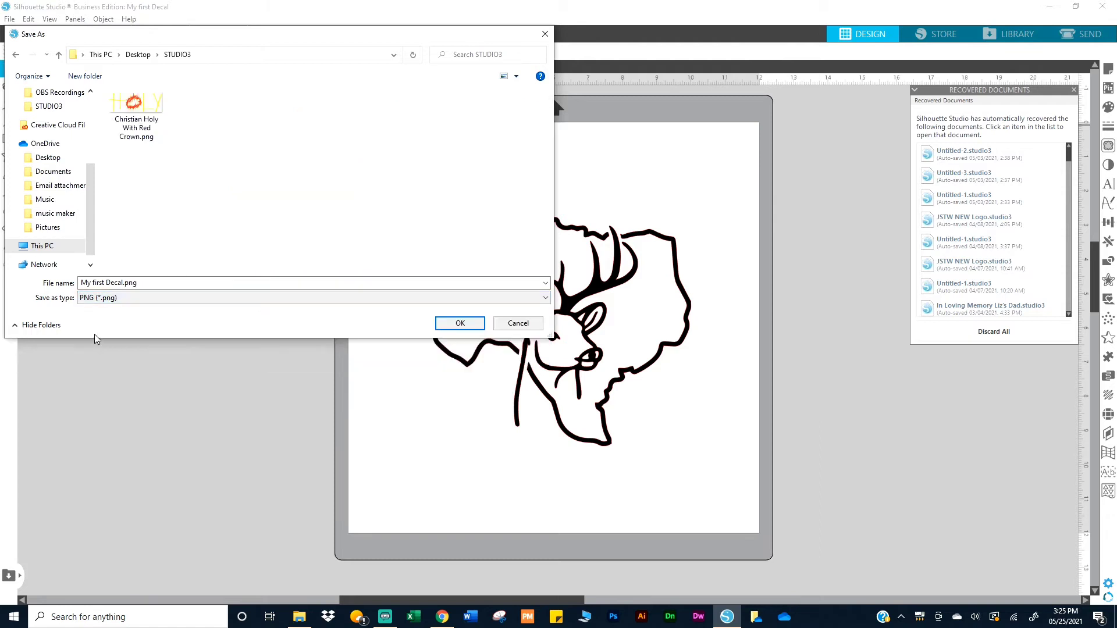
left_click(141, 283)
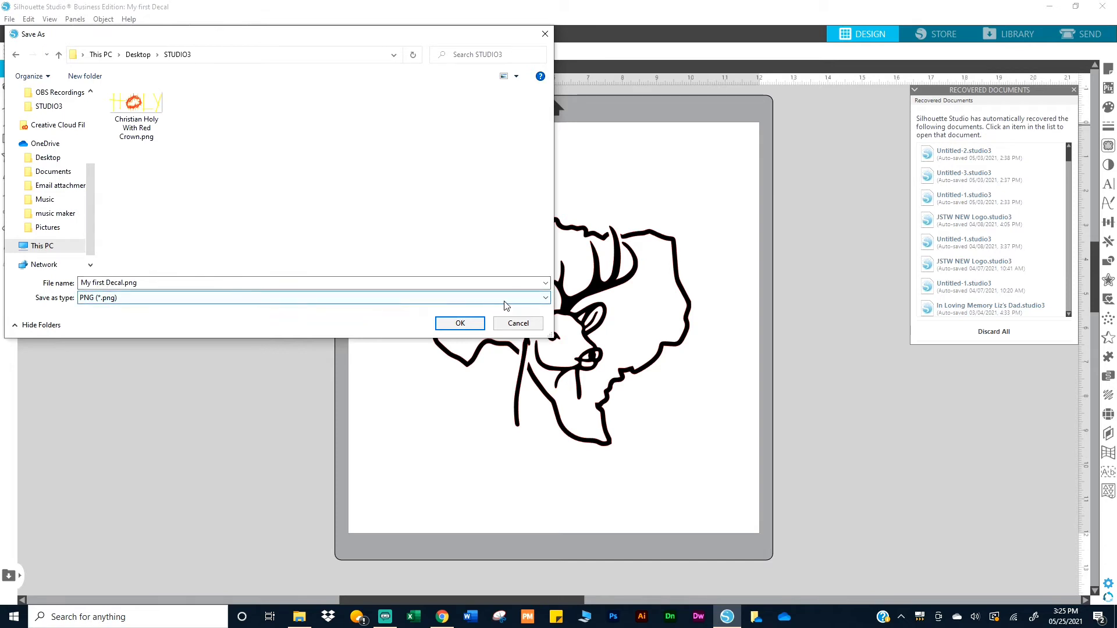
scroll(58, 163, "up", 3)
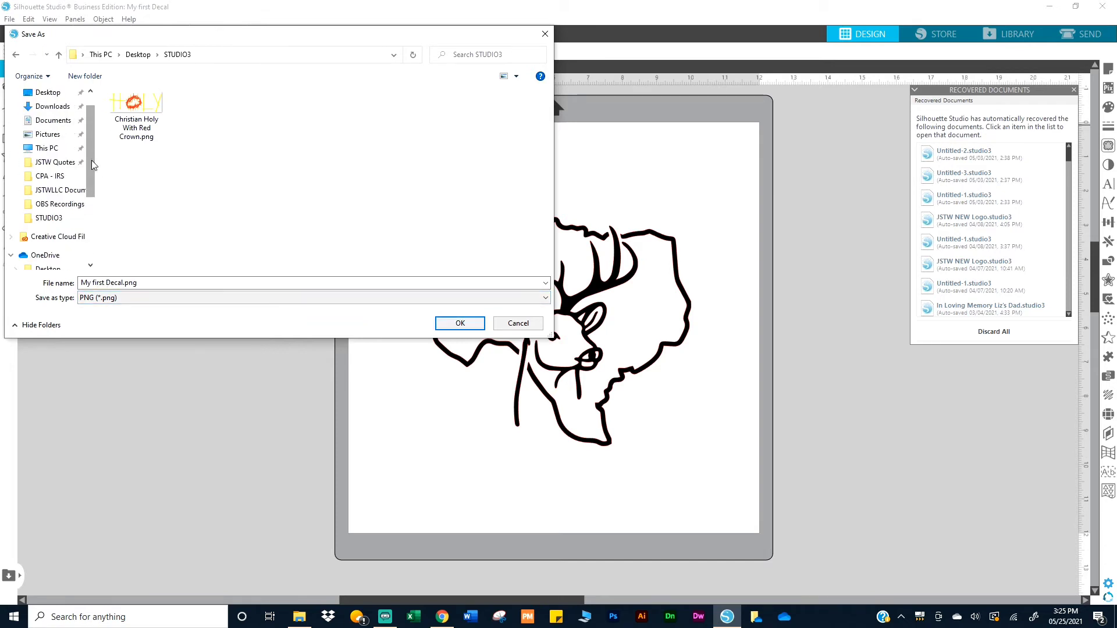
left_click(59, 99)
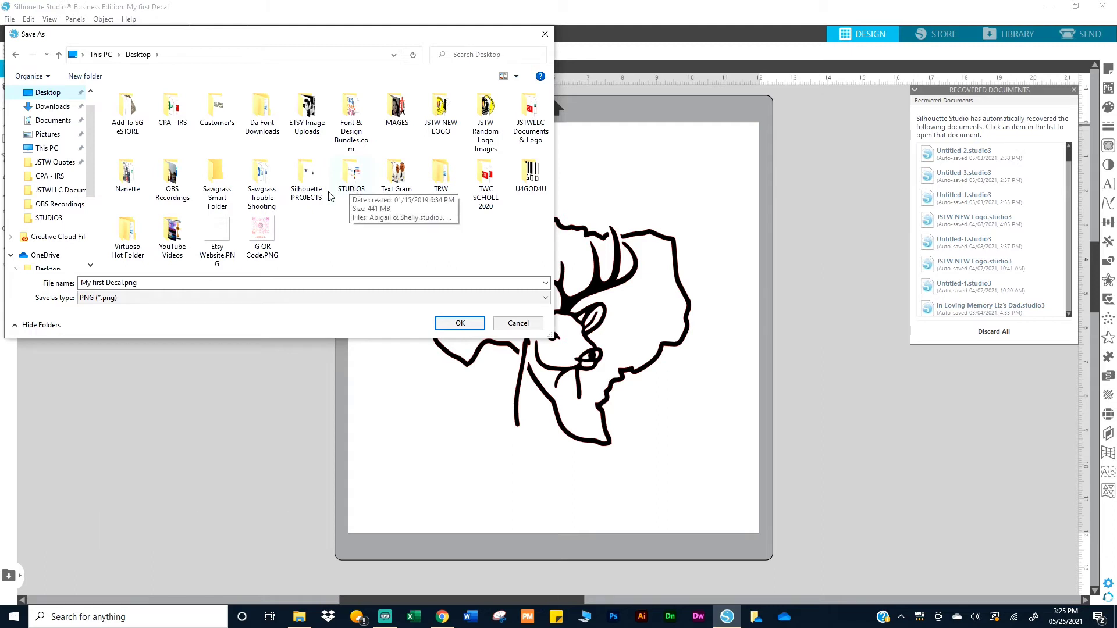
left_click(119, 283)
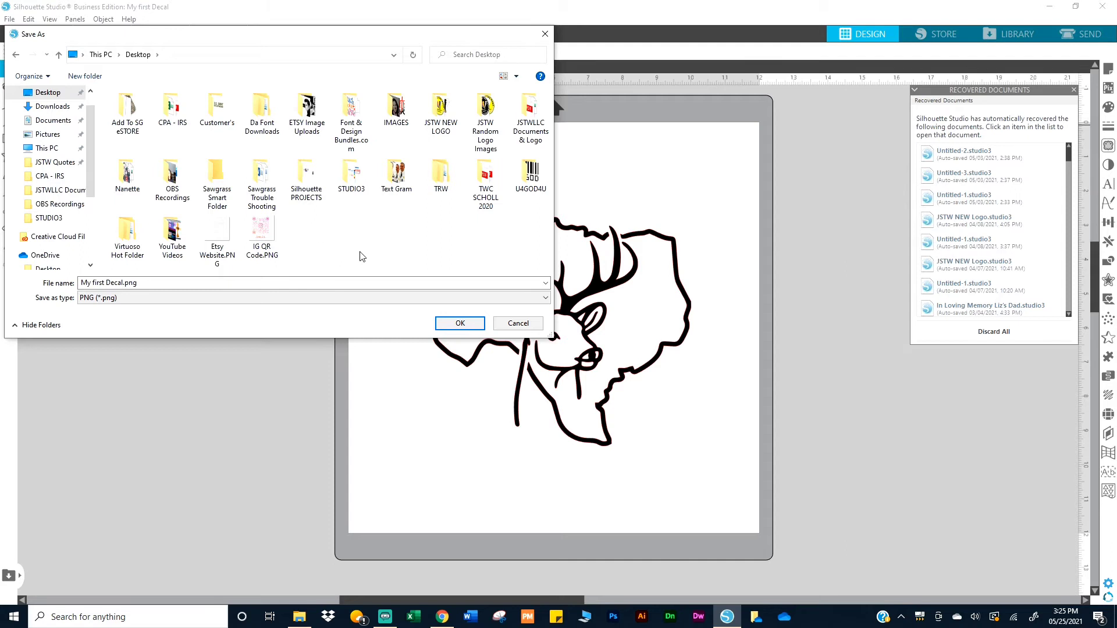
left_click(515, 324)
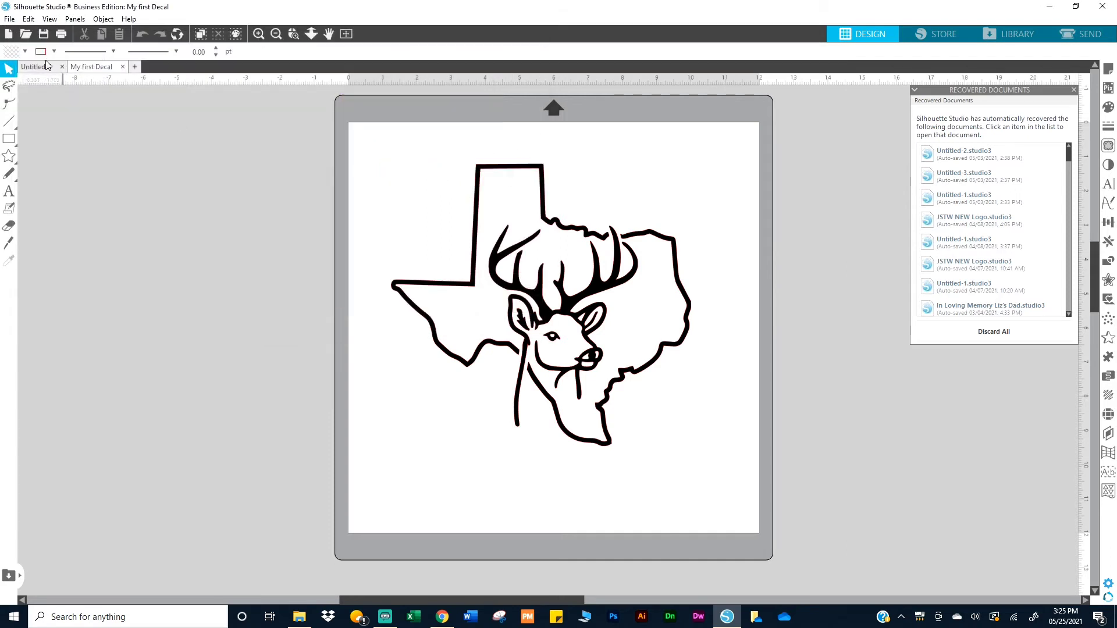
- Start saving a copy of the deer and Texas decal to the hard drive, choosing the RECOVERY (D:) drive as destination
left_click(9, 19)
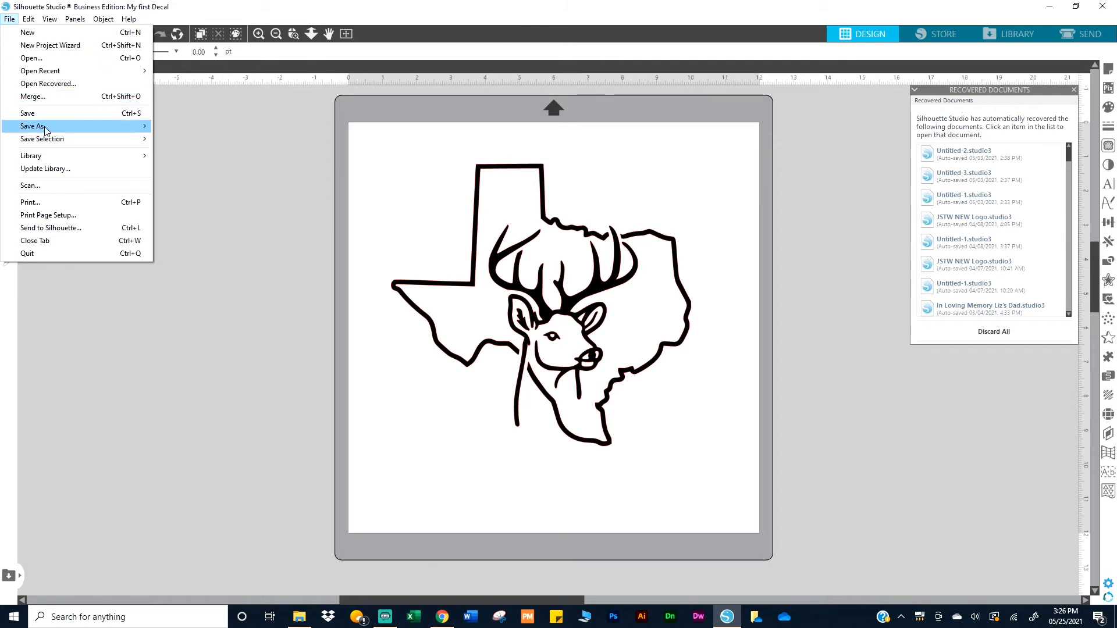
mouse_move(45, 128)
left_click(191, 126)
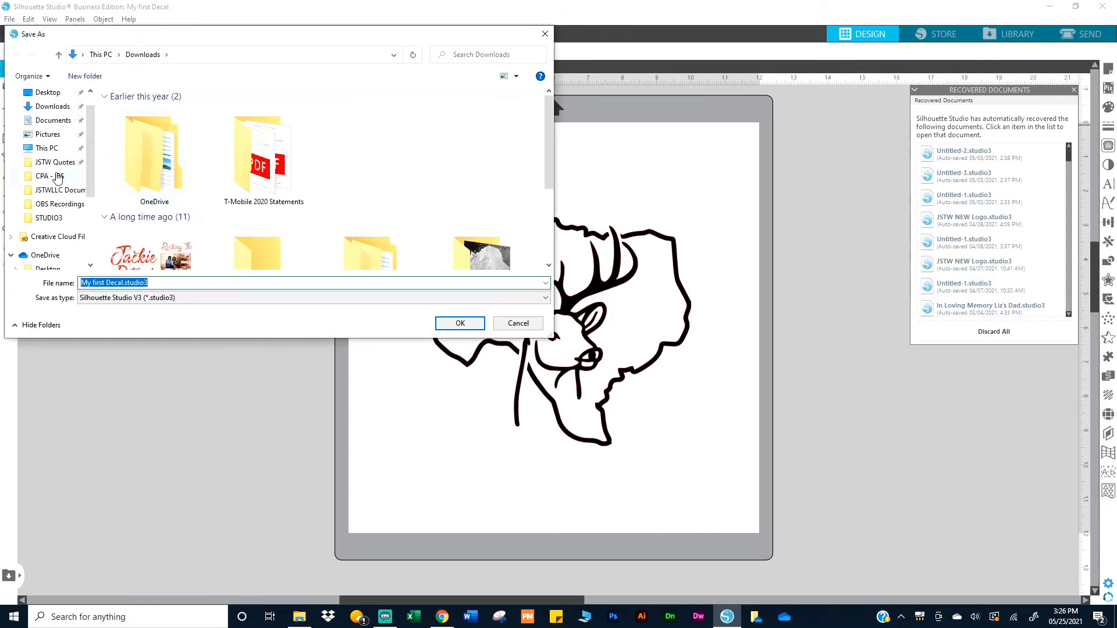
scroll(62, 233, "down", 2)
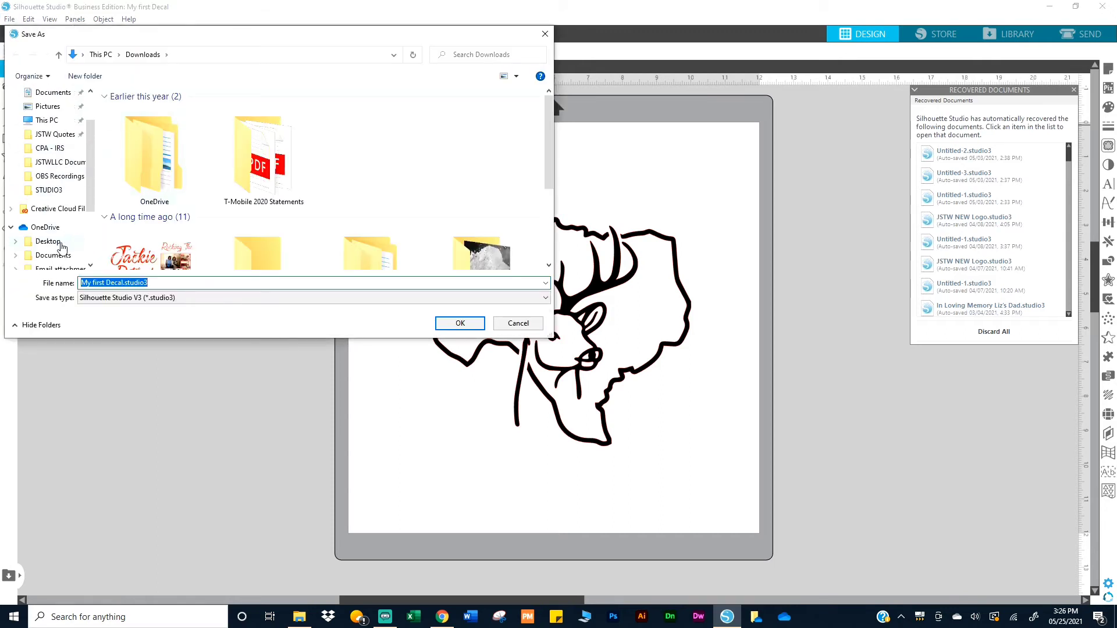
scroll(64, 233, "down", 1)
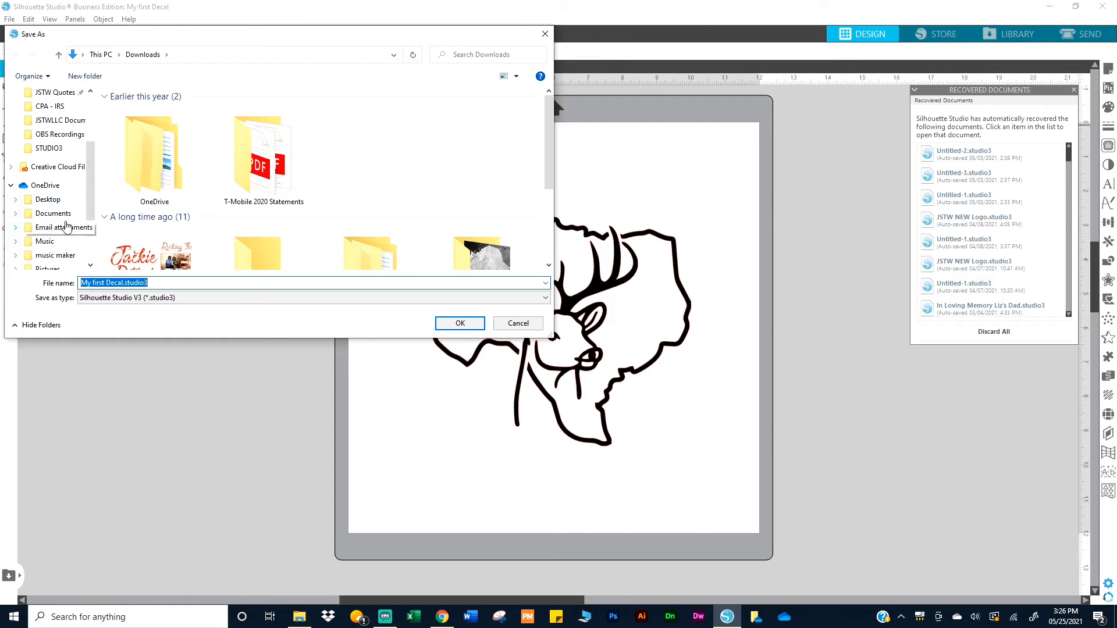
scroll(68, 232, "down", 2)
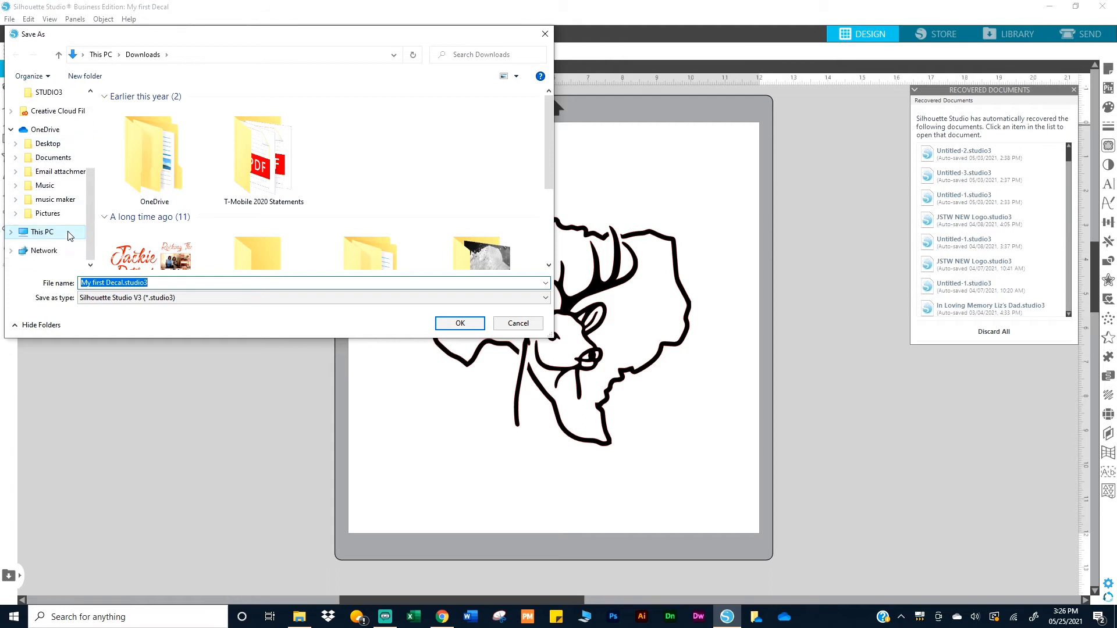
left_click(38, 254)
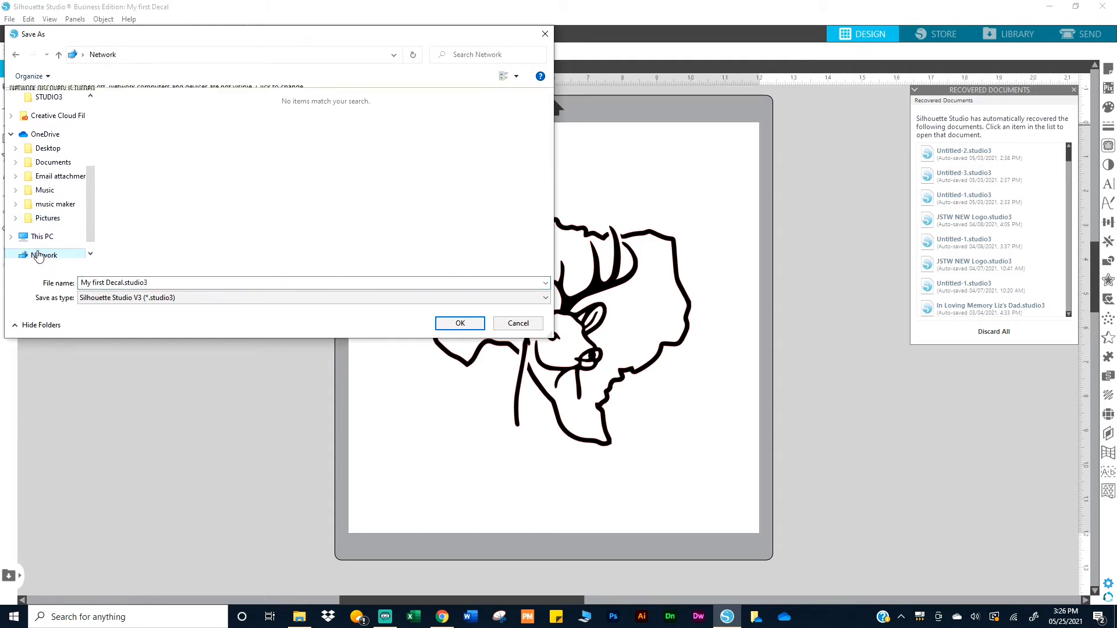
scroll(54, 221, "up", 2)
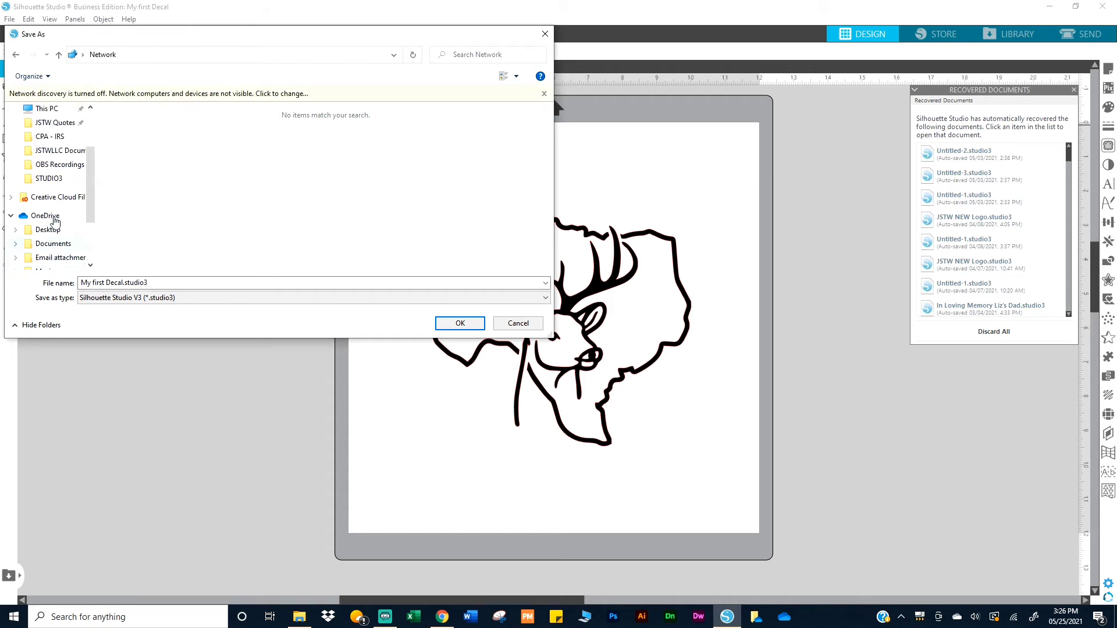
scroll(54, 221, "up", 2)
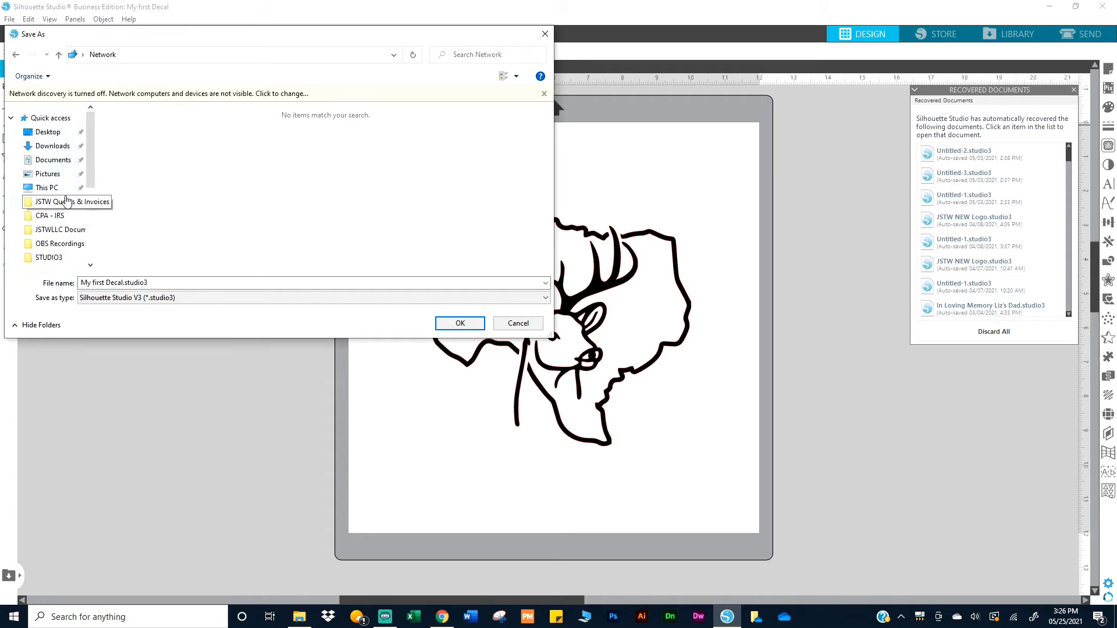
left_click(43, 189)
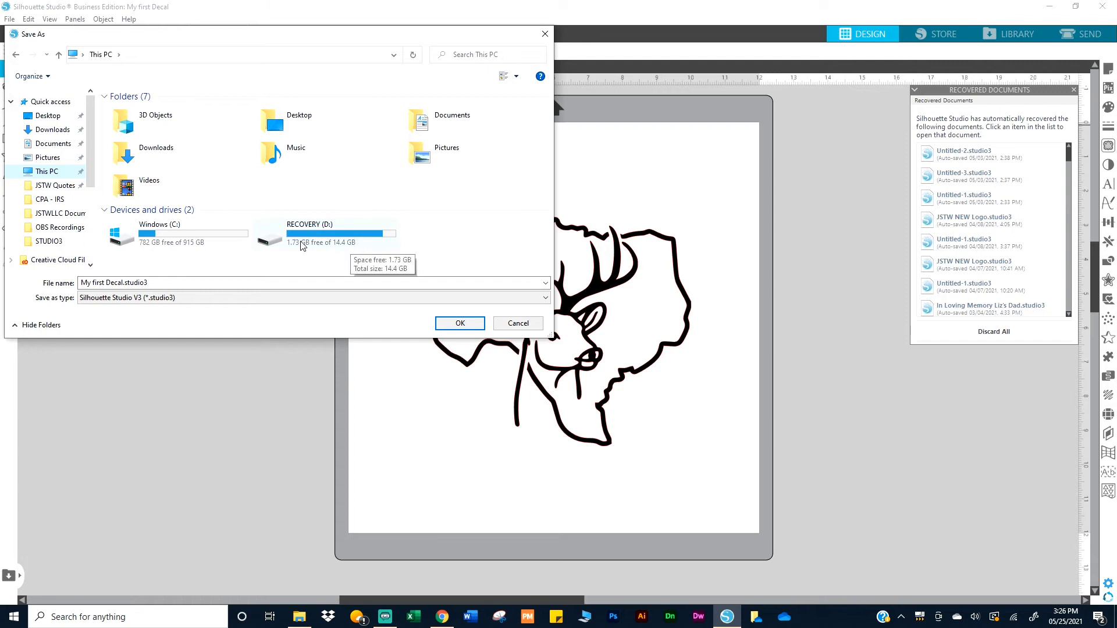
double_click(333, 243)
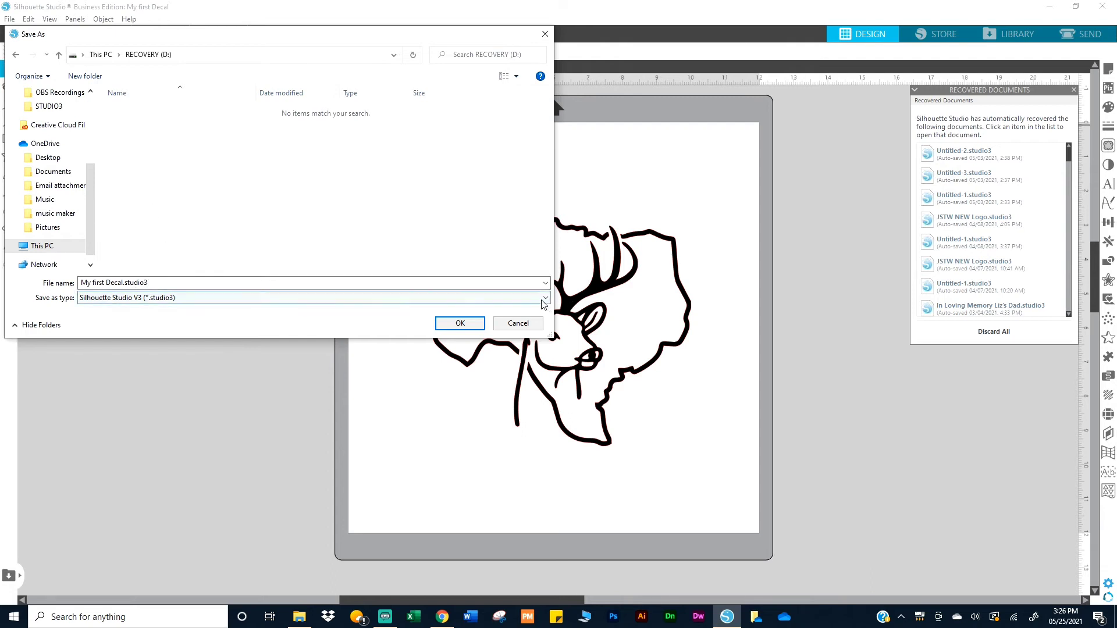
- Export the decal as My first Decal.png in PNG format, keeping the default bitmap size, resolution and background
left_click(148, 298)
left_click(99, 336)
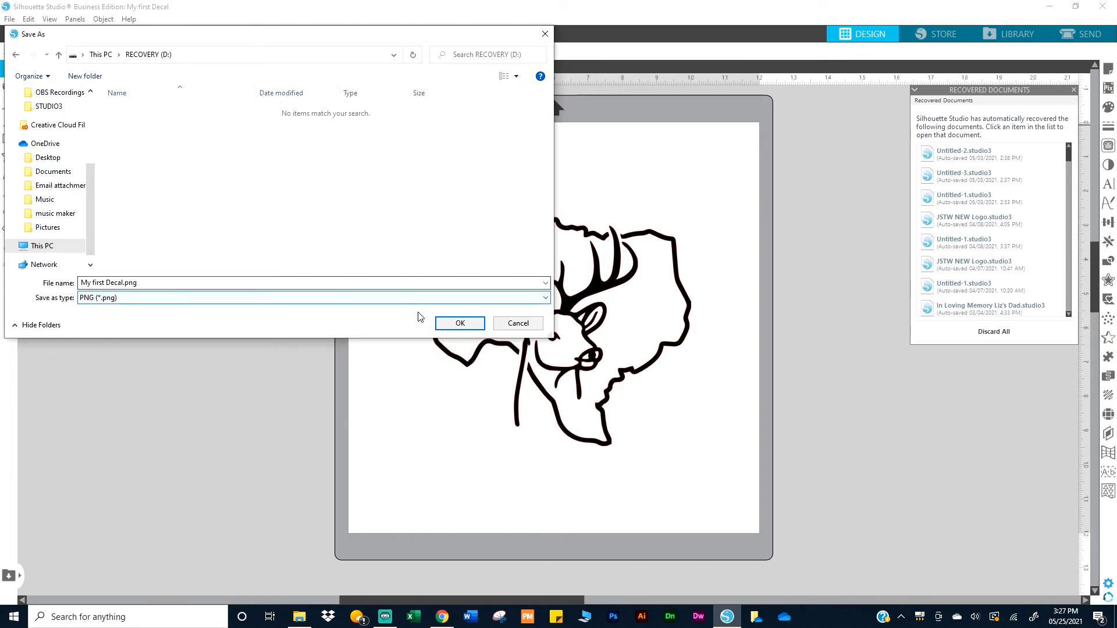
left_click(458, 324)
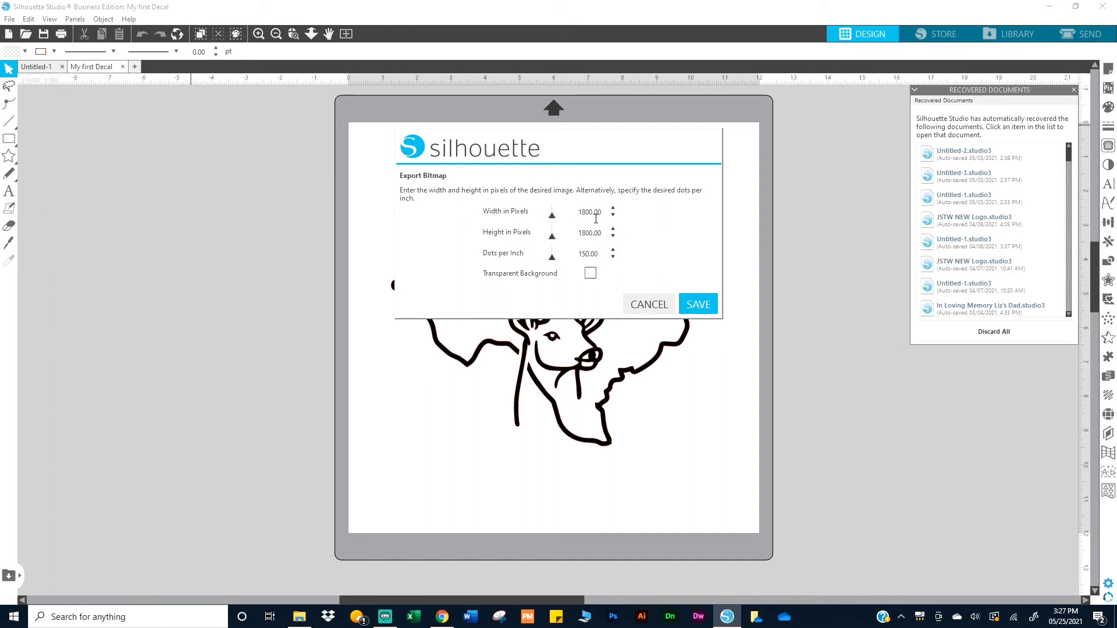
left_click(695, 304)
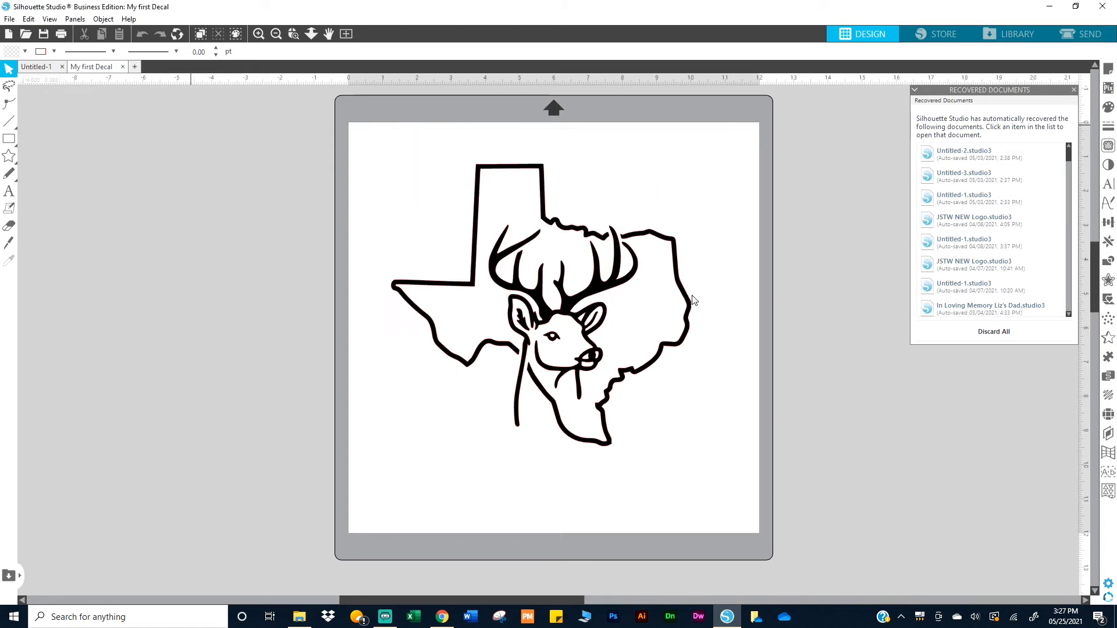
- Switch to File Explorer to look through the STUDIO3 folder, and close its window
left_click(295, 621)
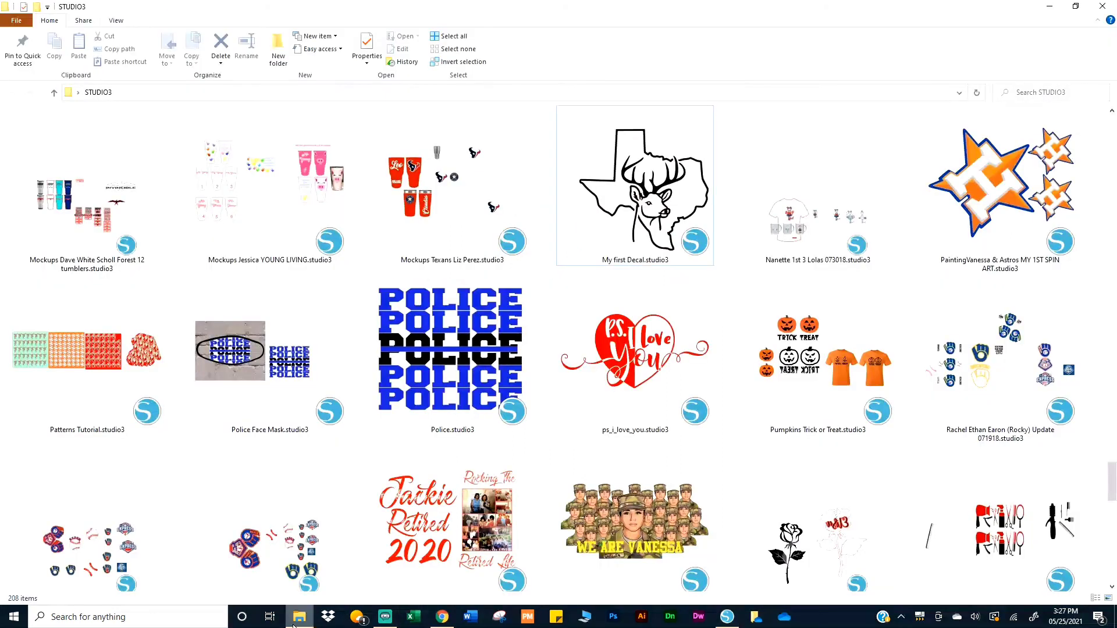
scroll(722, 315, "up", 5)
scroll(724, 318, "down", 10)
scroll(725, 318, "down", 5)
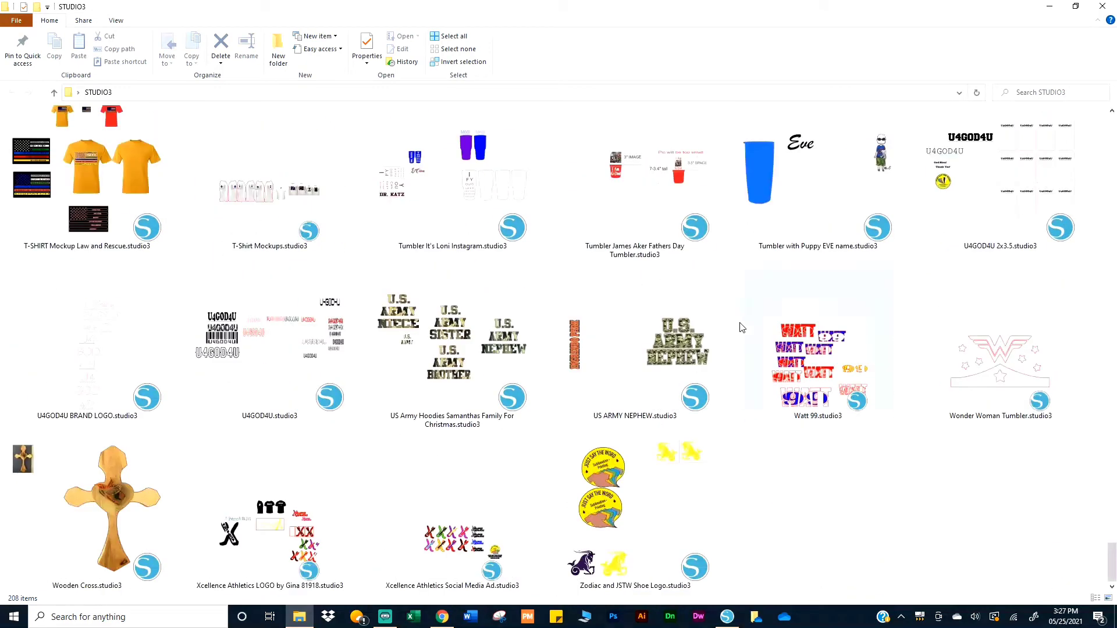
scroll(1015, 319, "up", 10)
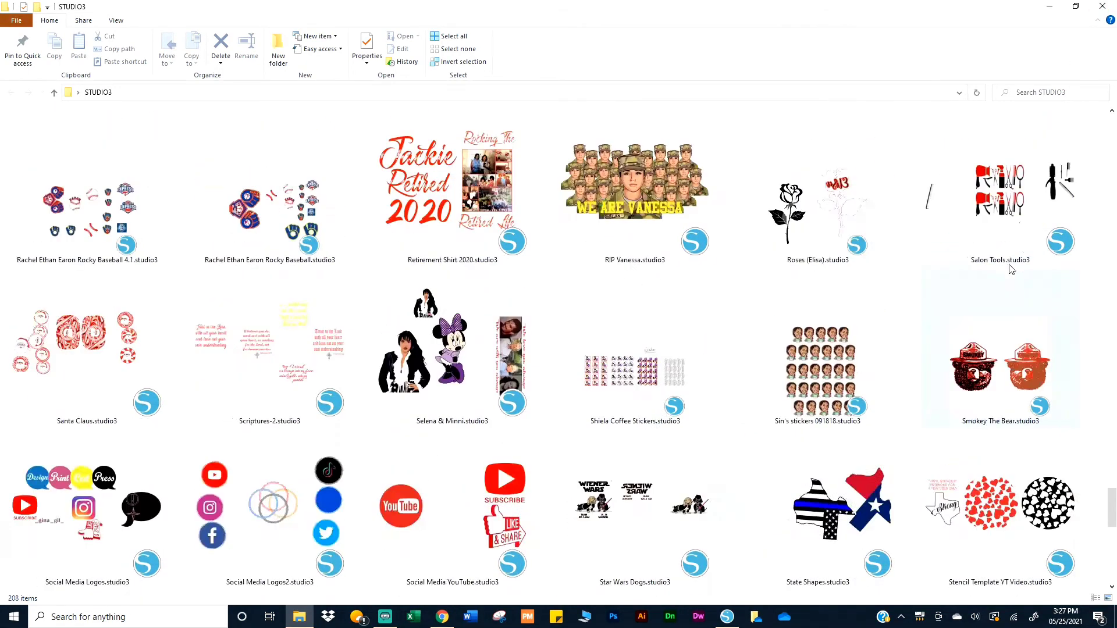
left_click(1104, 7)
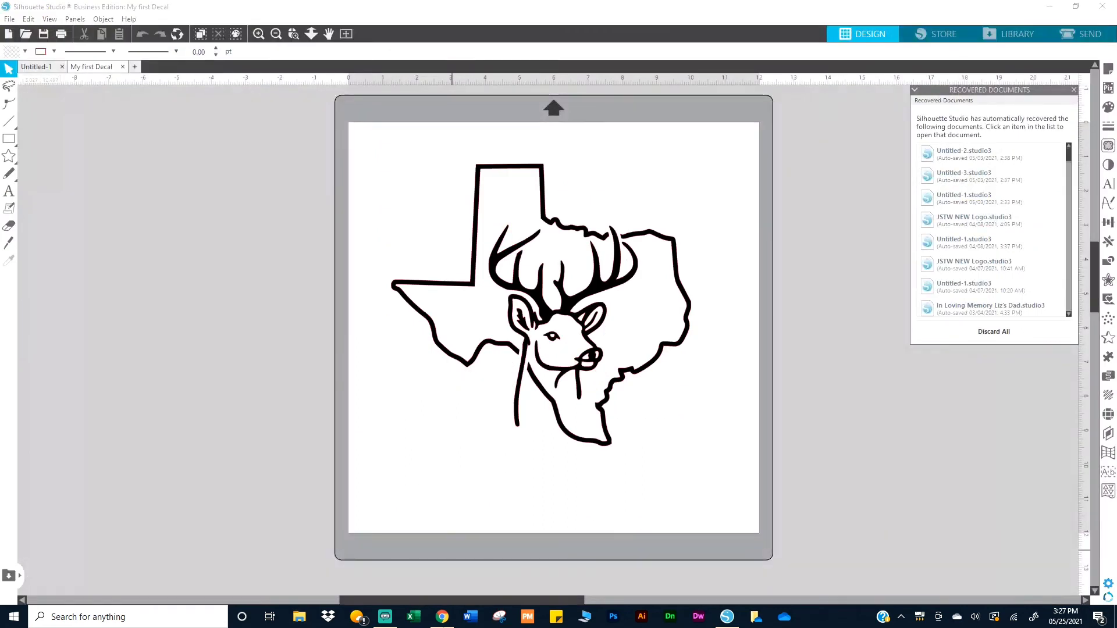
- Switch to File Explorer, browse to the RECOVERY (D:) drive and open My first Decal.png to check the exported image
left_click(586, 617)
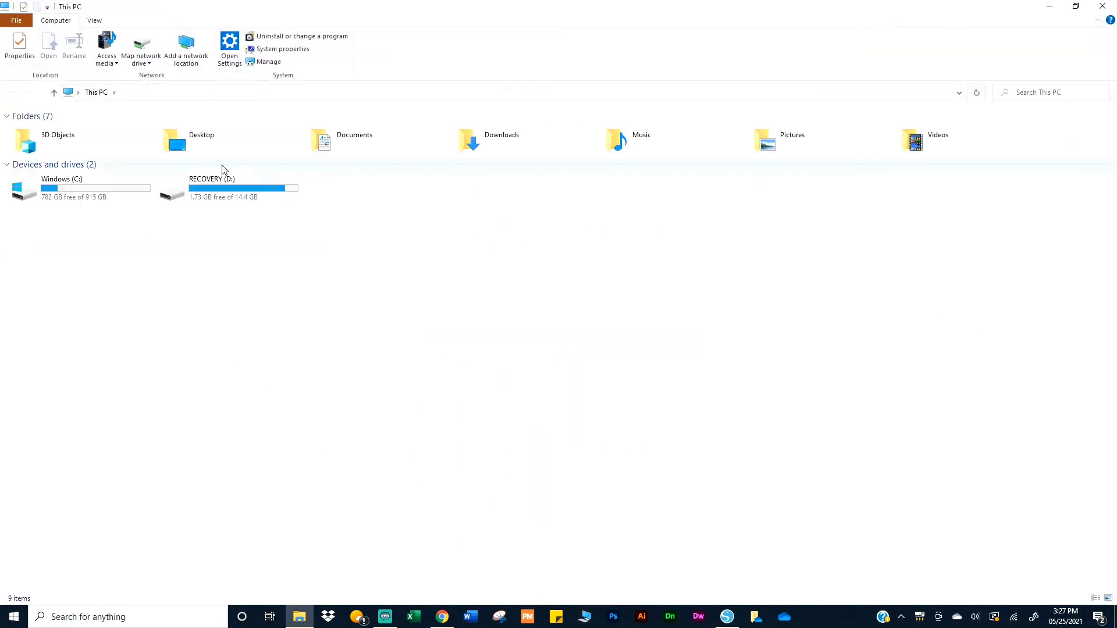
double_click(221, 198)
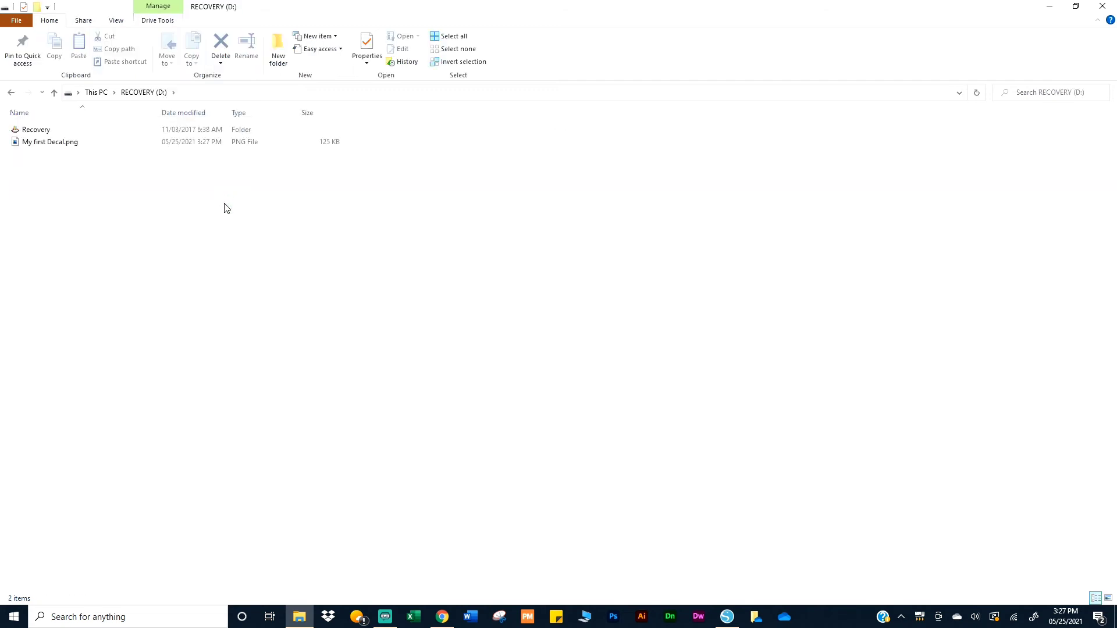
double_click(74, 146)
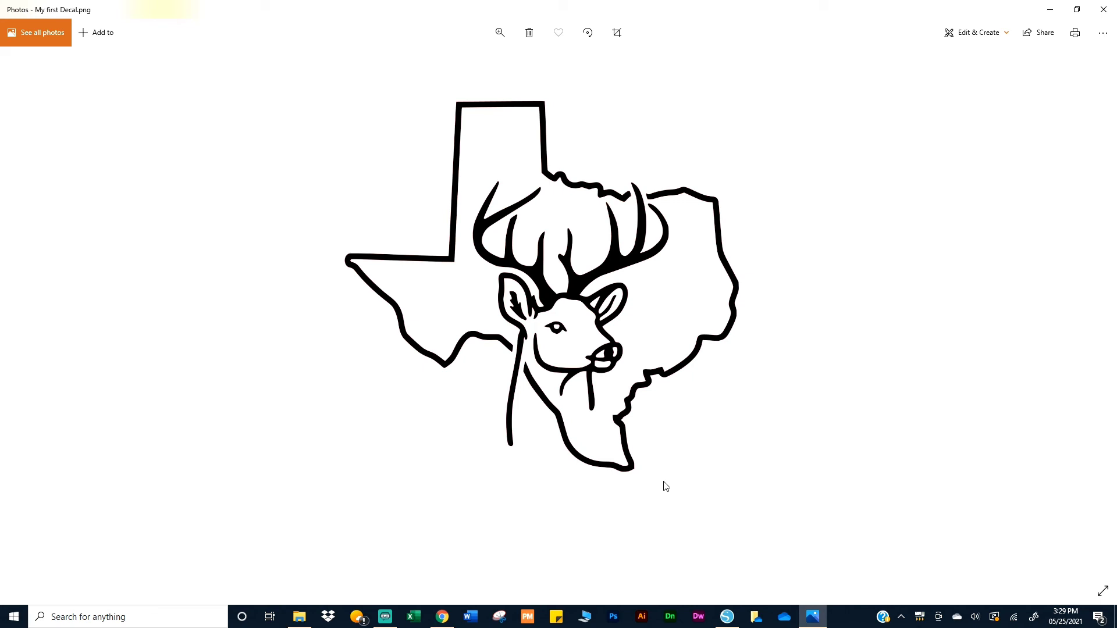
- Minimize the open windows to reach the desktop, and look for My first Decal.studio3 in the STUDIO3 folder
left_click(1057, 18)
left_click(1055, 14)
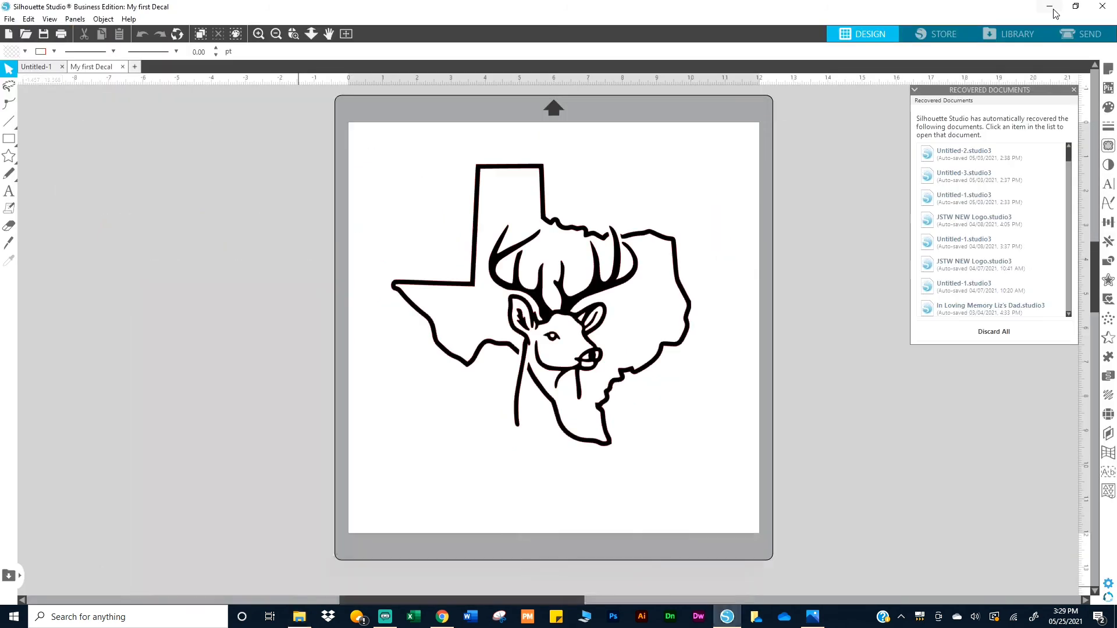
left_click(1050, 11)
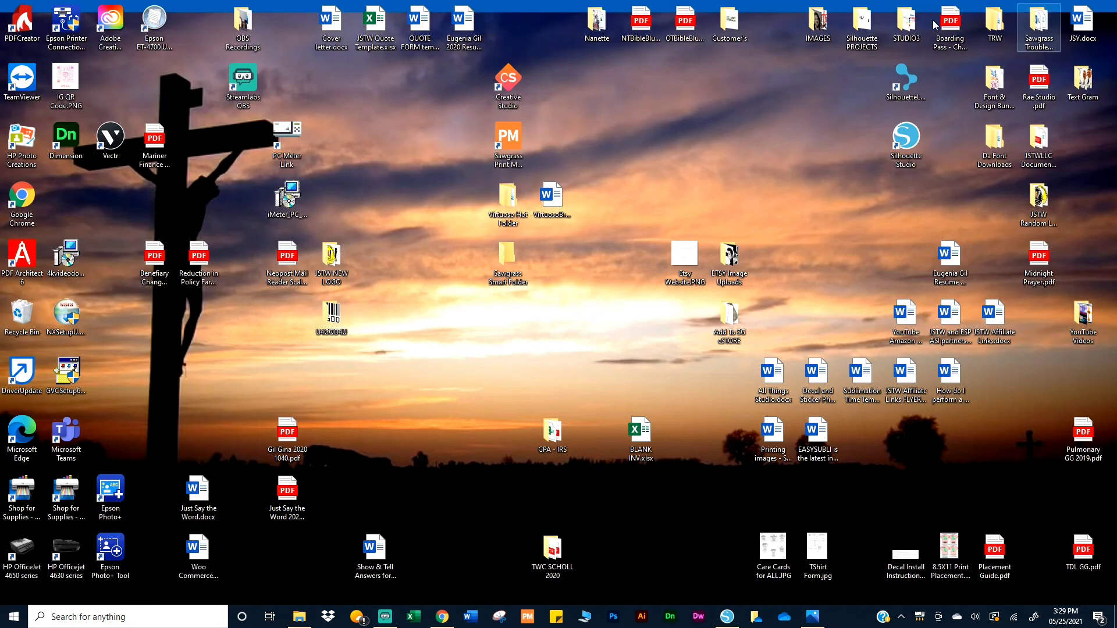
double_click(906, 34)
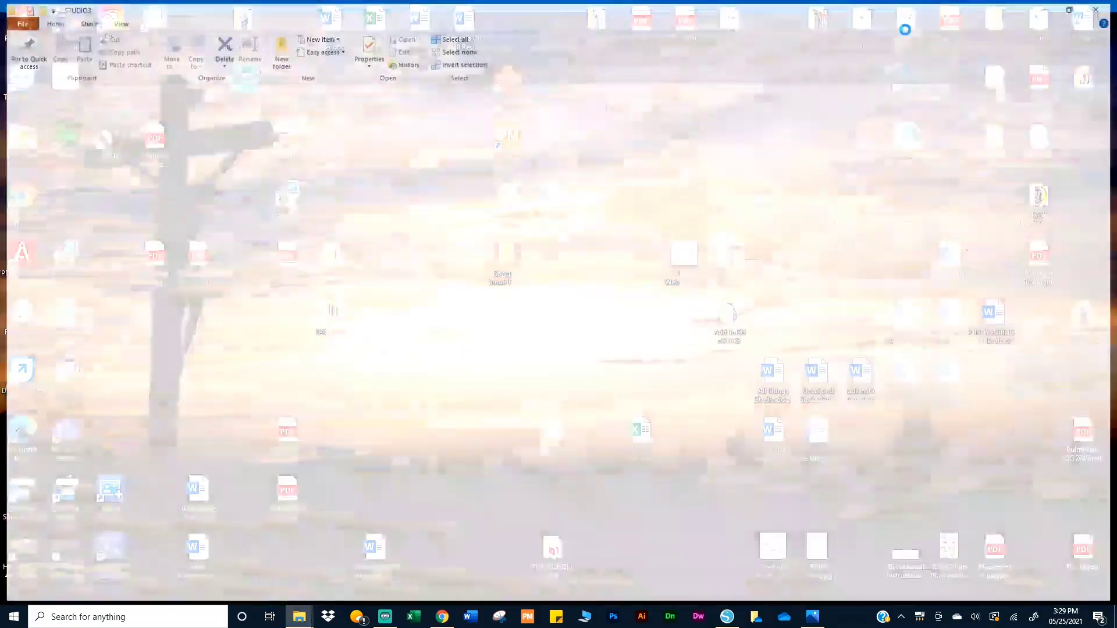
scroll(383, 398, "down", 5)
scroll(383, 398, "down", 20)
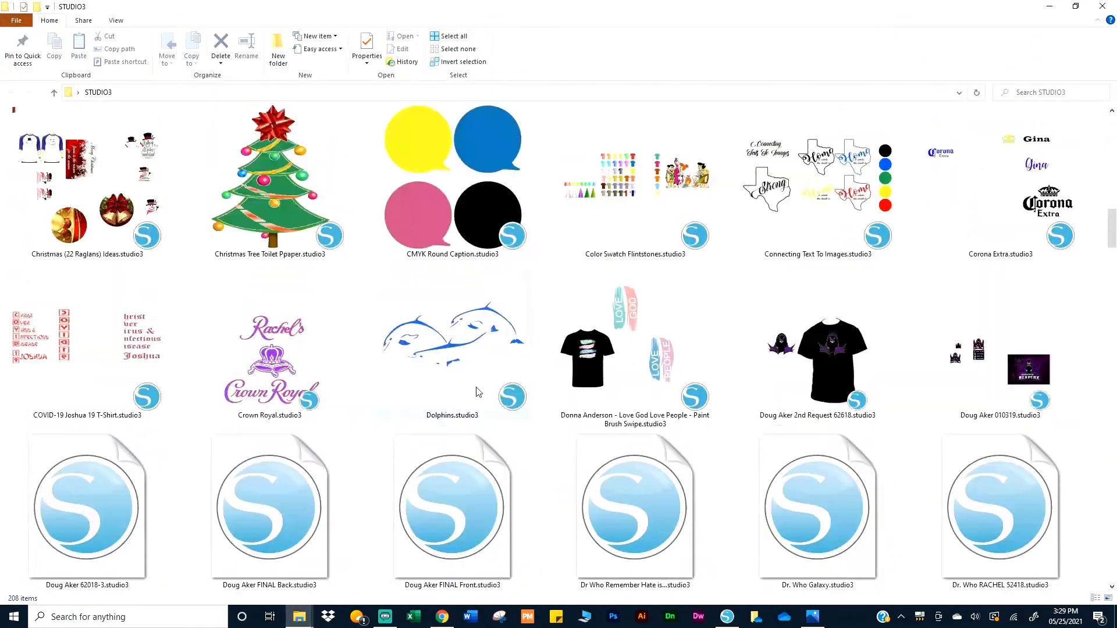
scroll(482, 390, "up", 3)
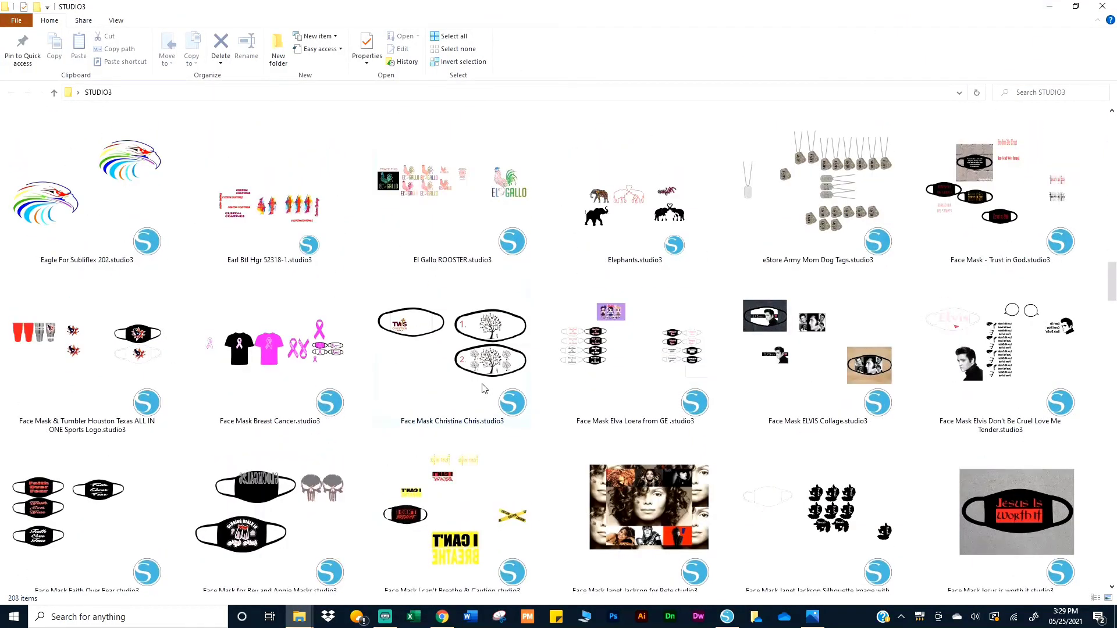
scroll(486, 387, "down", 15)
scroll(490, 385, "down", 20)
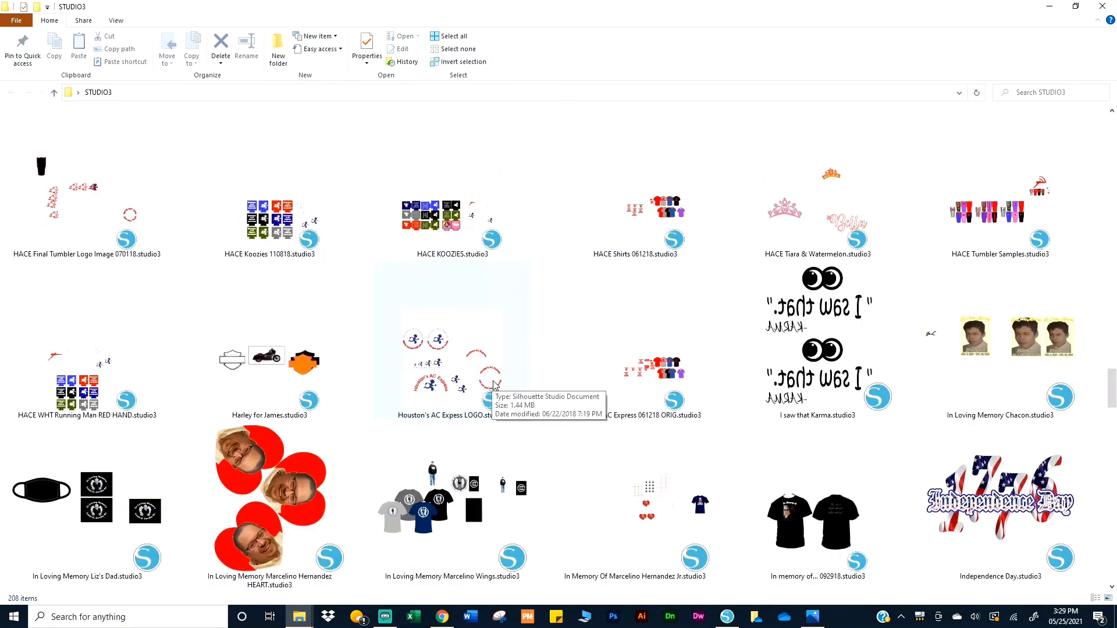
scroll(508, 376, "down", 10)
scroll(508, 376, "up", 11)
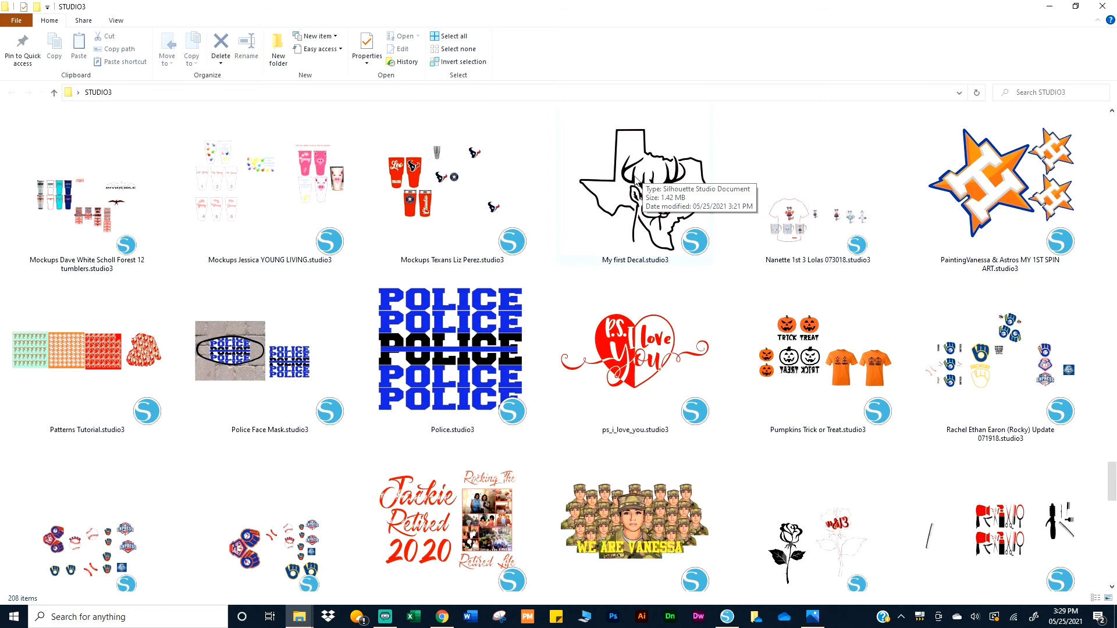
- Return to the RECOVERY (D:) drive, view My first Decal.png once more and close the image viewer
left_click(586, 616)
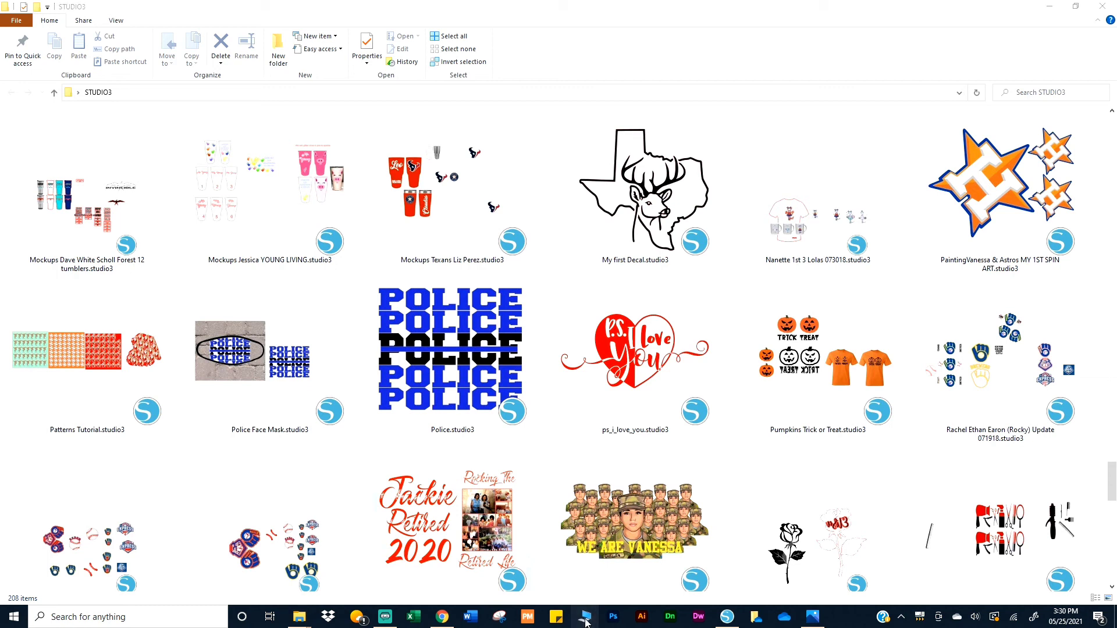
double_click(237, 142)
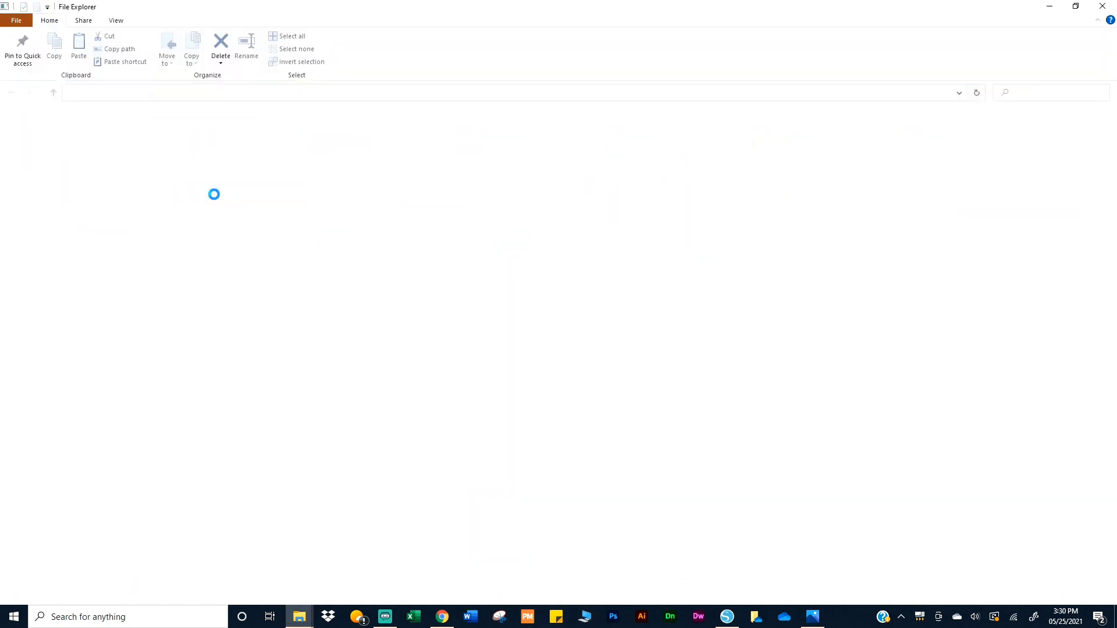
left_click(224, 199)
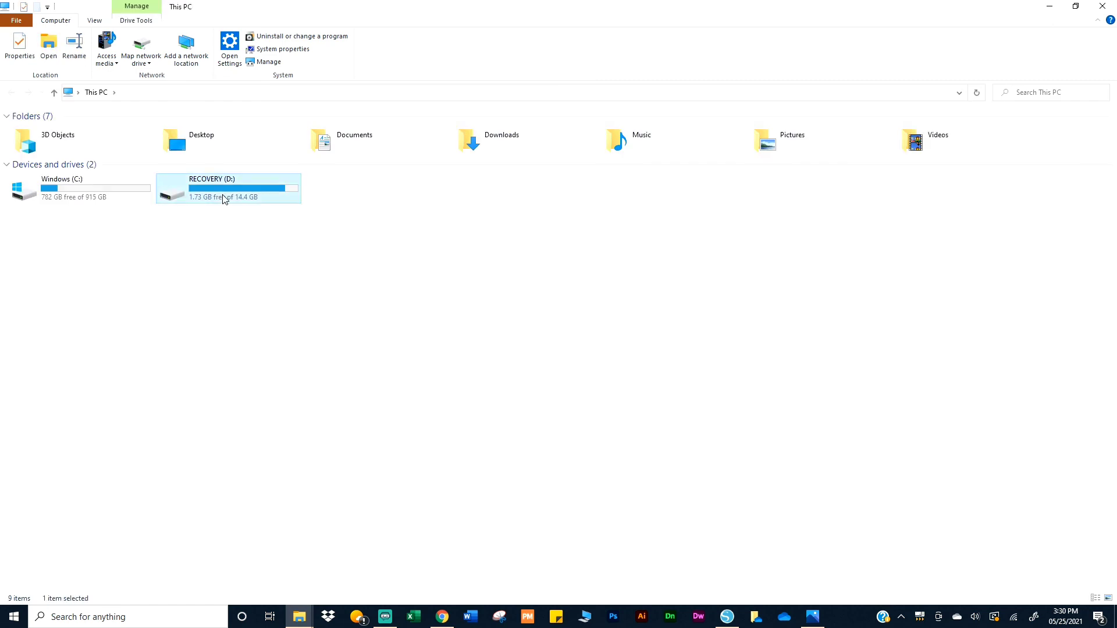
double_click(226, 197)
left_click(182, 146)
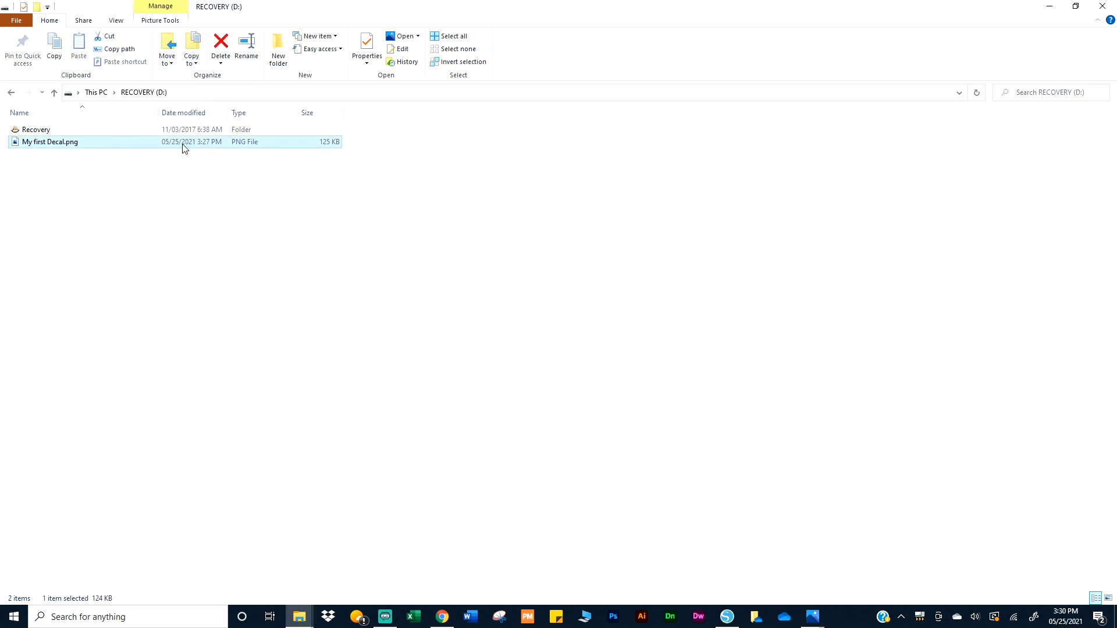
double_click(182, 145)
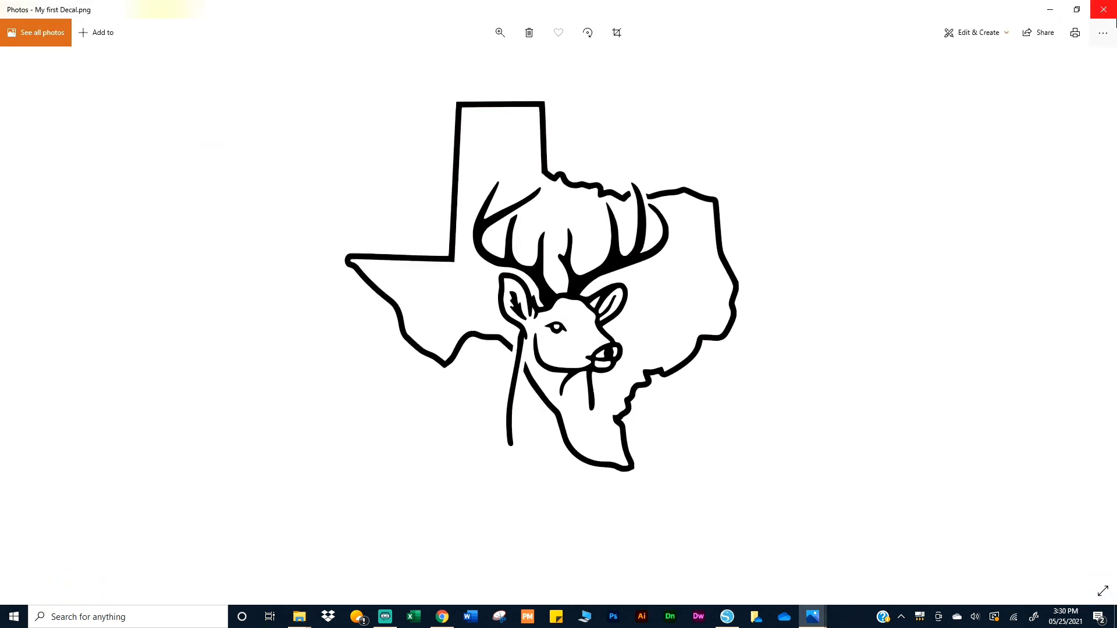
left_click(1104, 9)
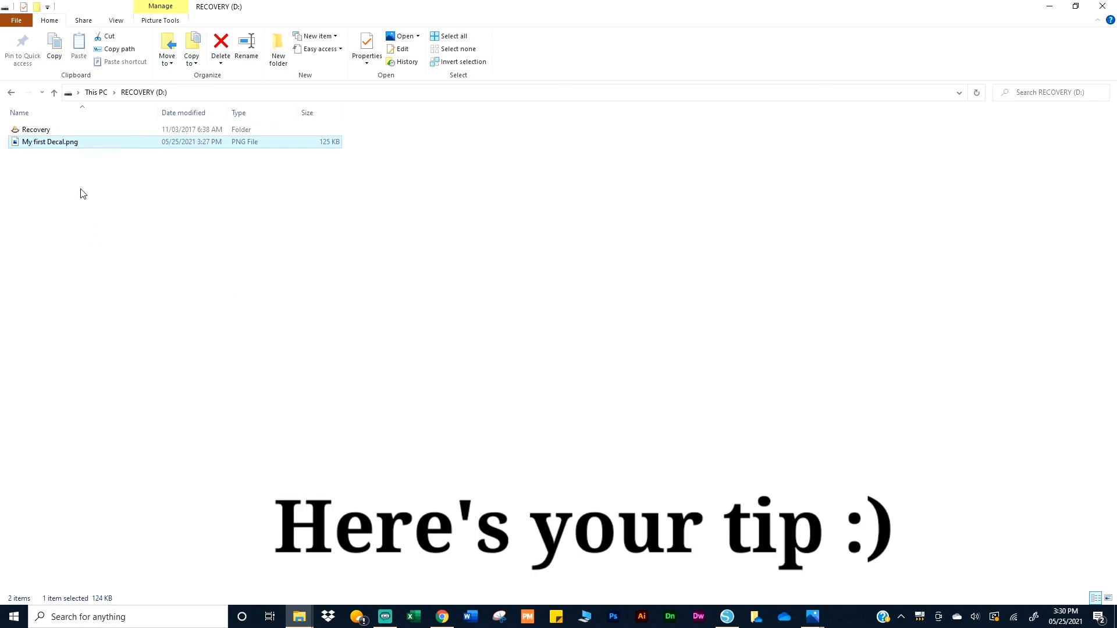
- Try the large and medium icon layouts for the RECOVERY (D:) drive's files, and settle on extra large icons
left_click(120, 22)
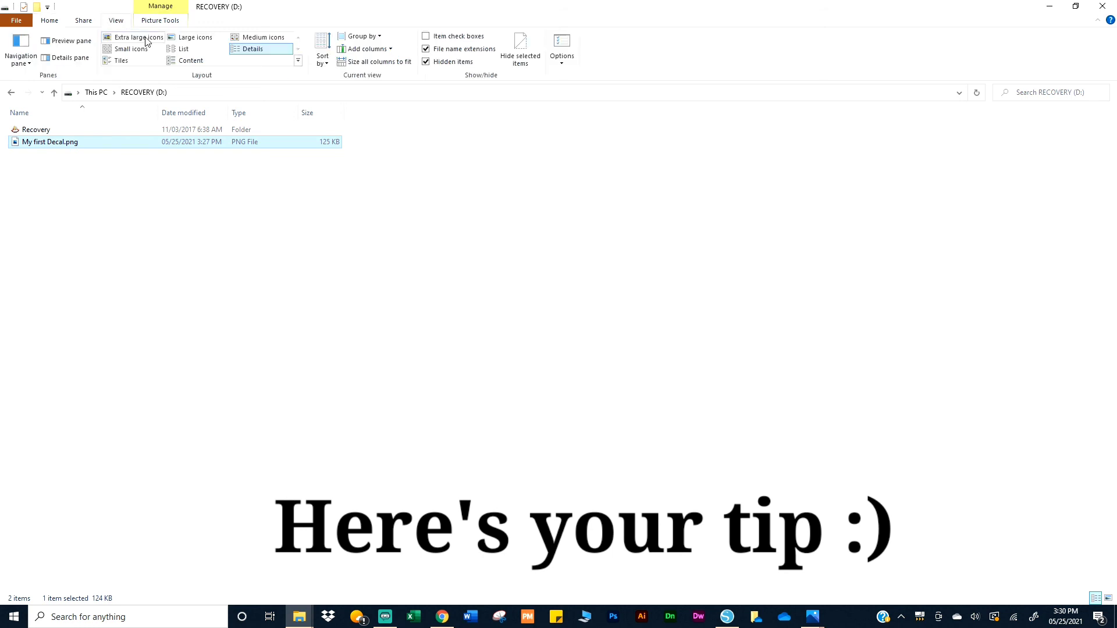
left_click(143, 37)
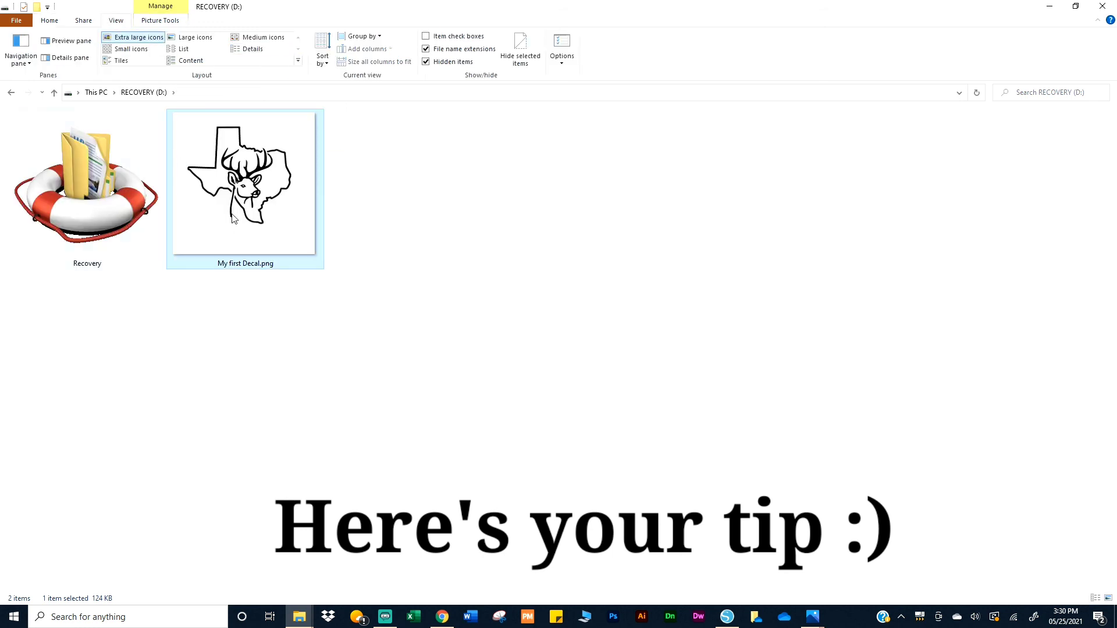
left_click(195, 37)
left_click(253, 42)
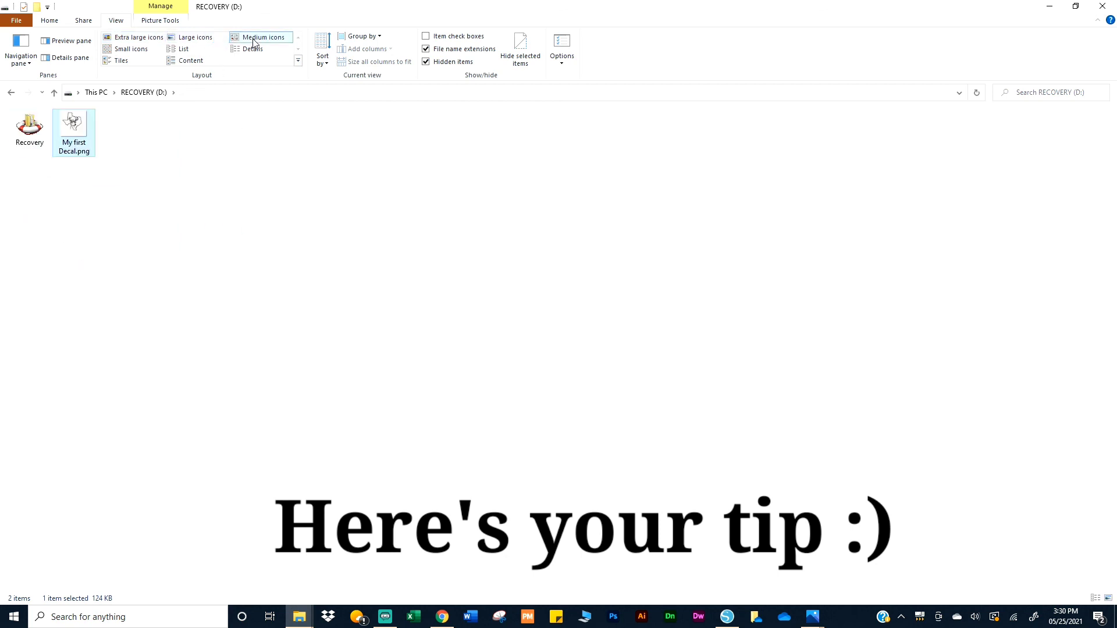
left_click(140, 38)
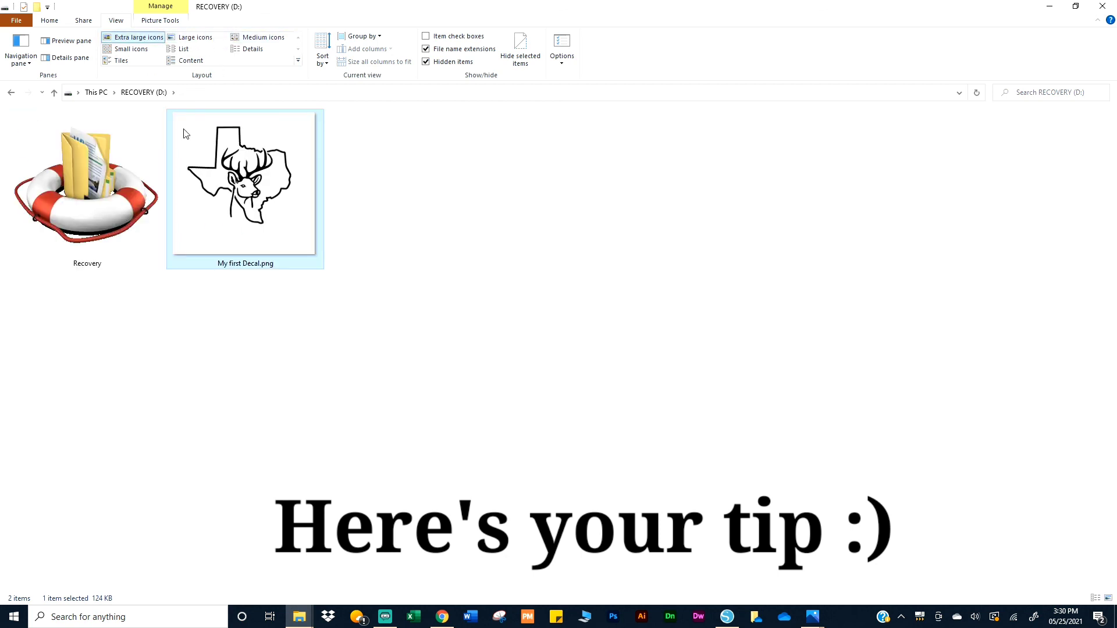